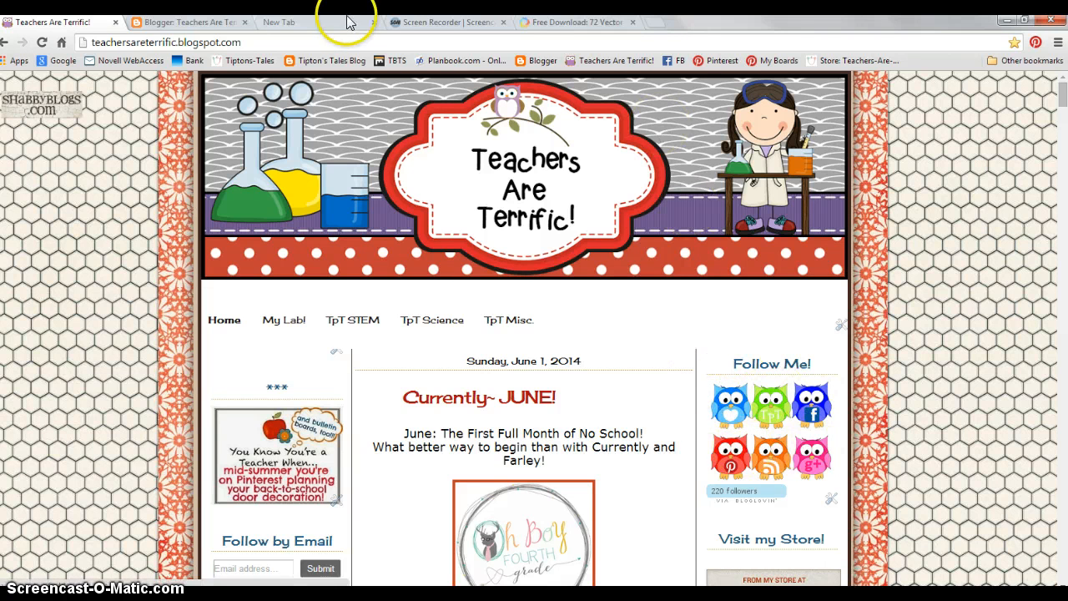
- Search Google Images for "social media icons for blogger" and look through the icon sets
left_click(314, 27)
left_click(366, 268)
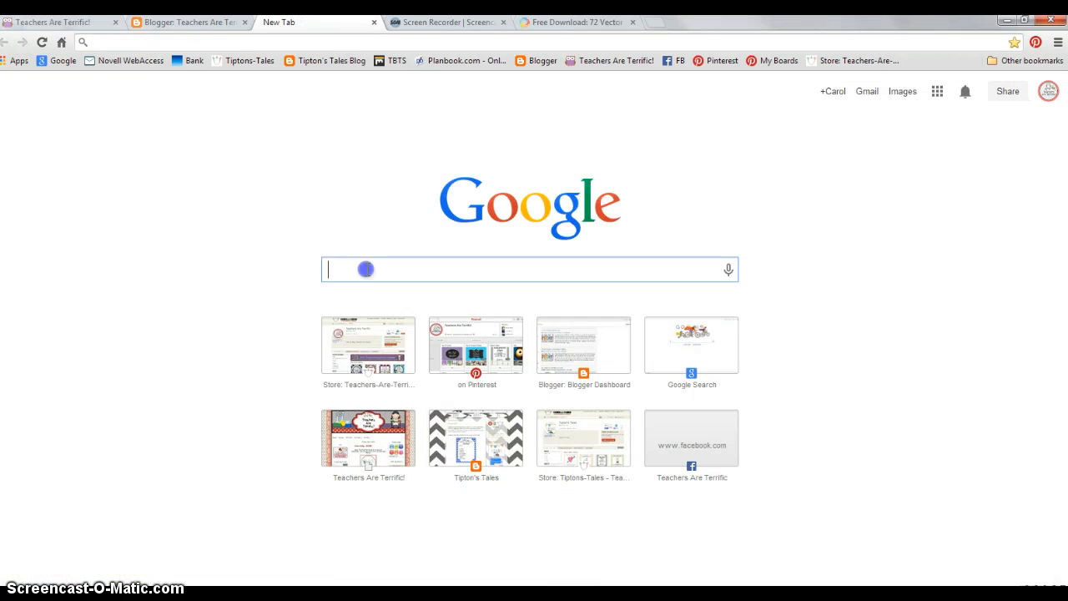
type("social media icons for blogger owls")
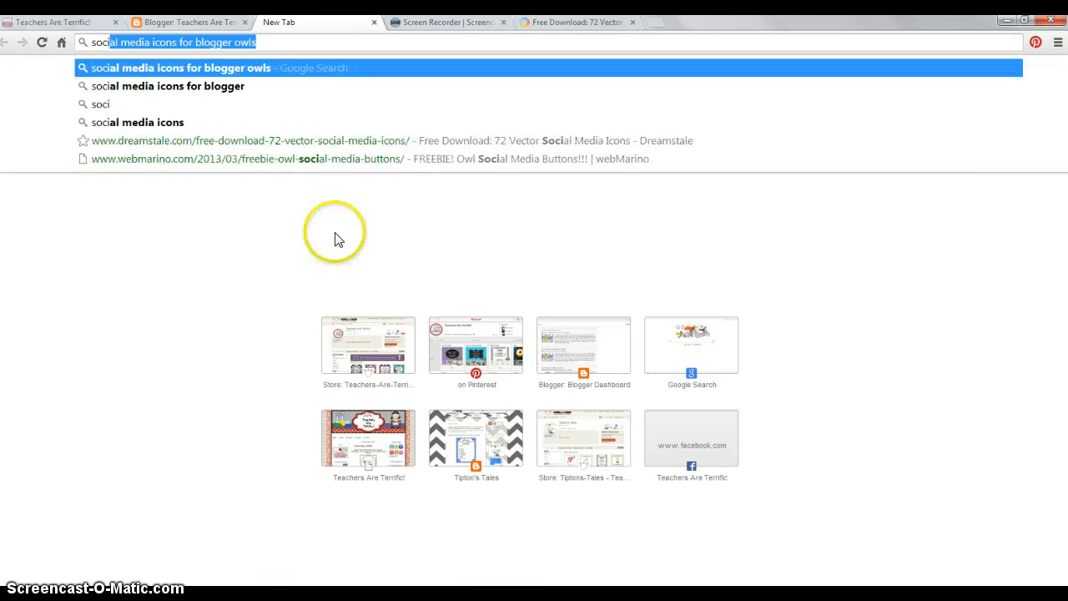
left_click(212, 86)
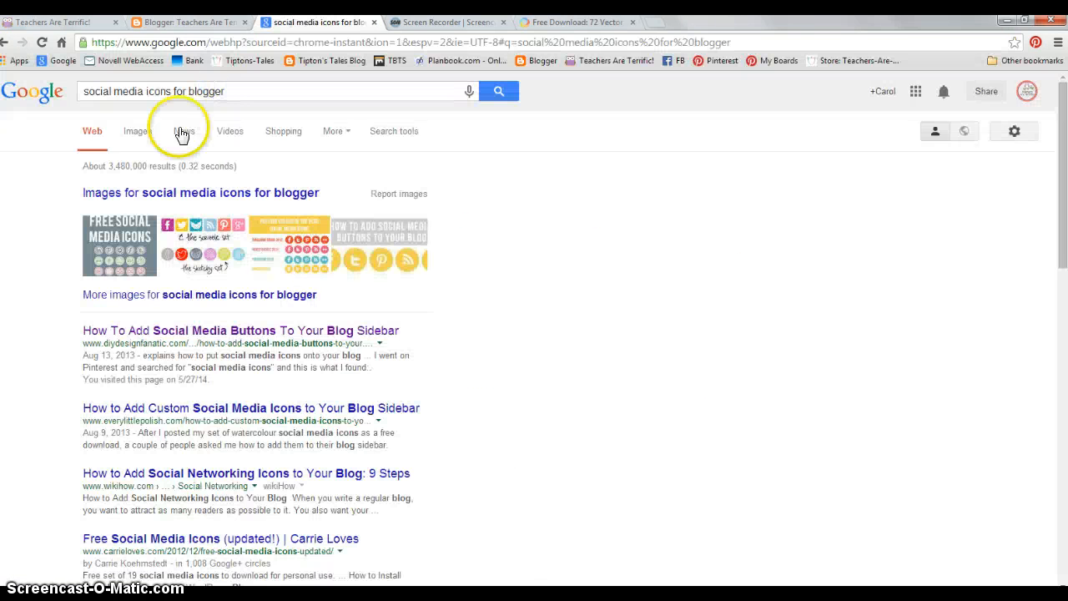
left_click(136, 131)
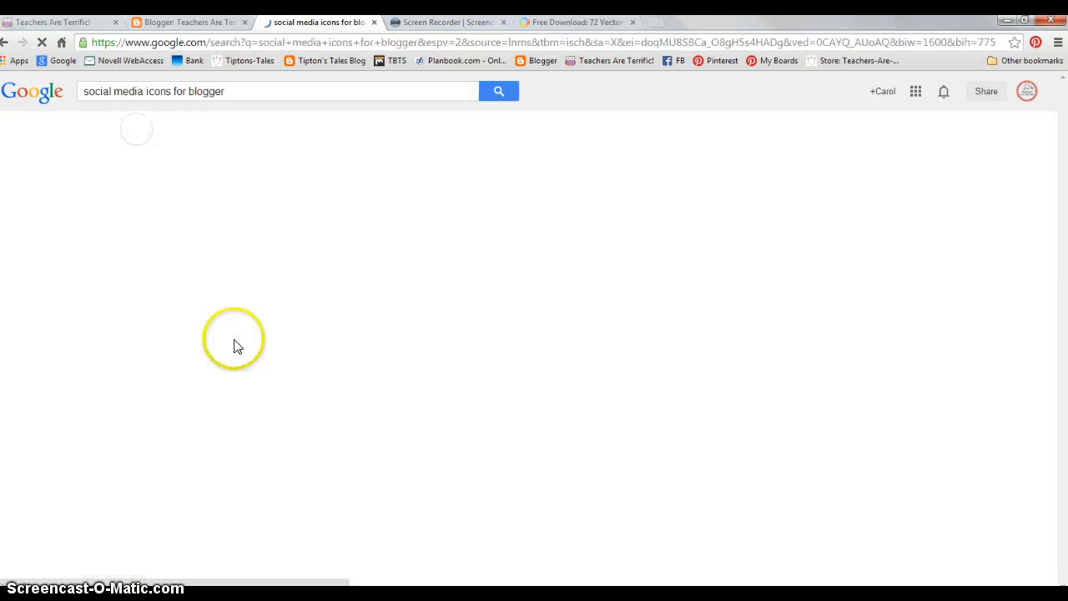
scroll(236, 346, "down", 4)
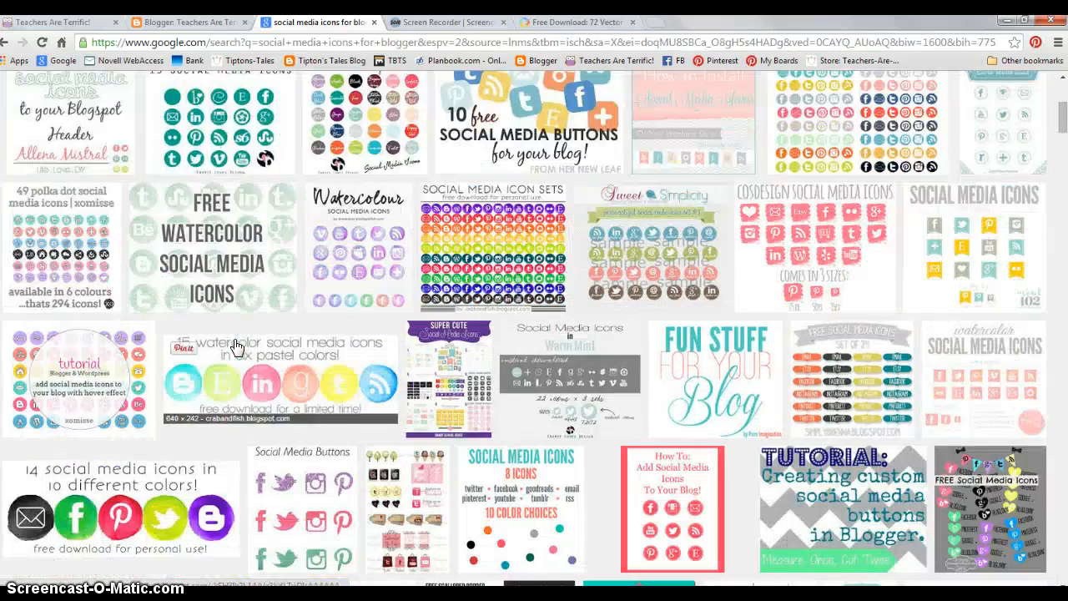
scroll(237, 346, "down", 2)
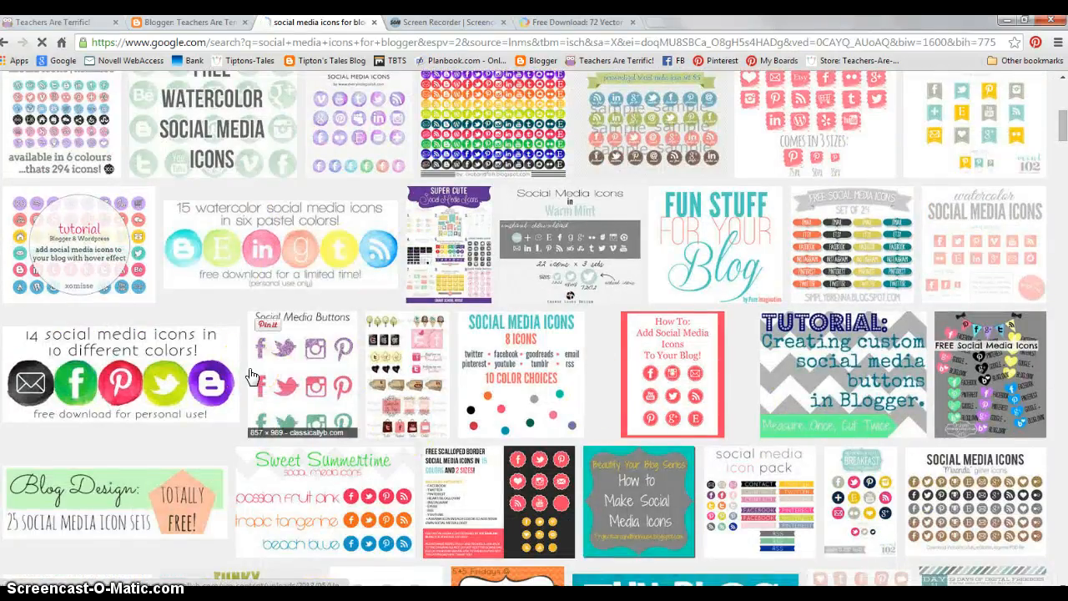
scroll(252, 377, "up", 2)
scroll(252, 377, "up", 5)
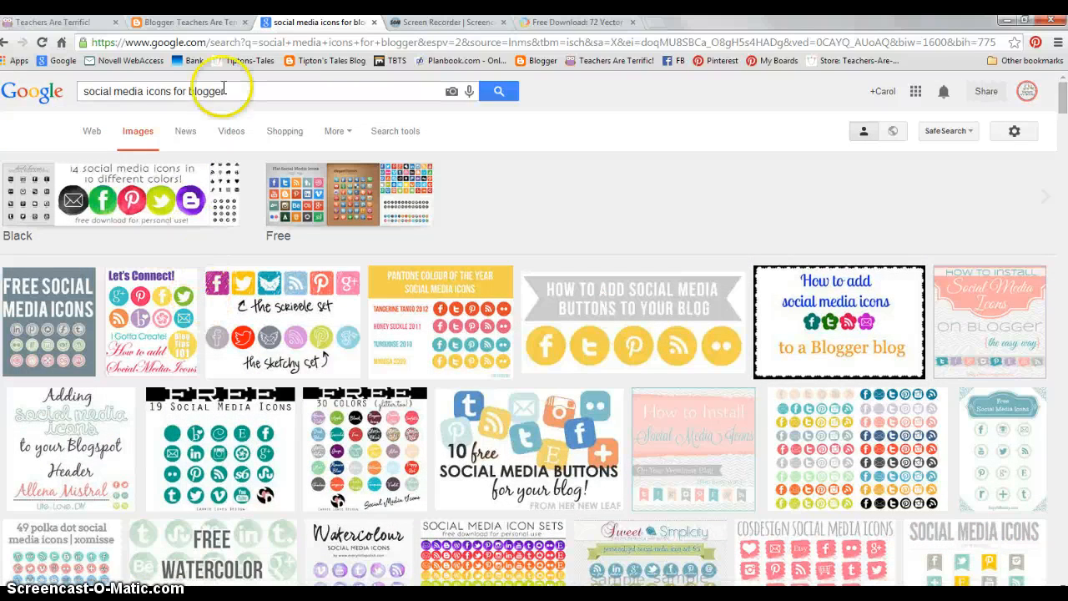
- Refine the image search to "social media icons for blogger owls"
left_click(238, 89)
type("o")
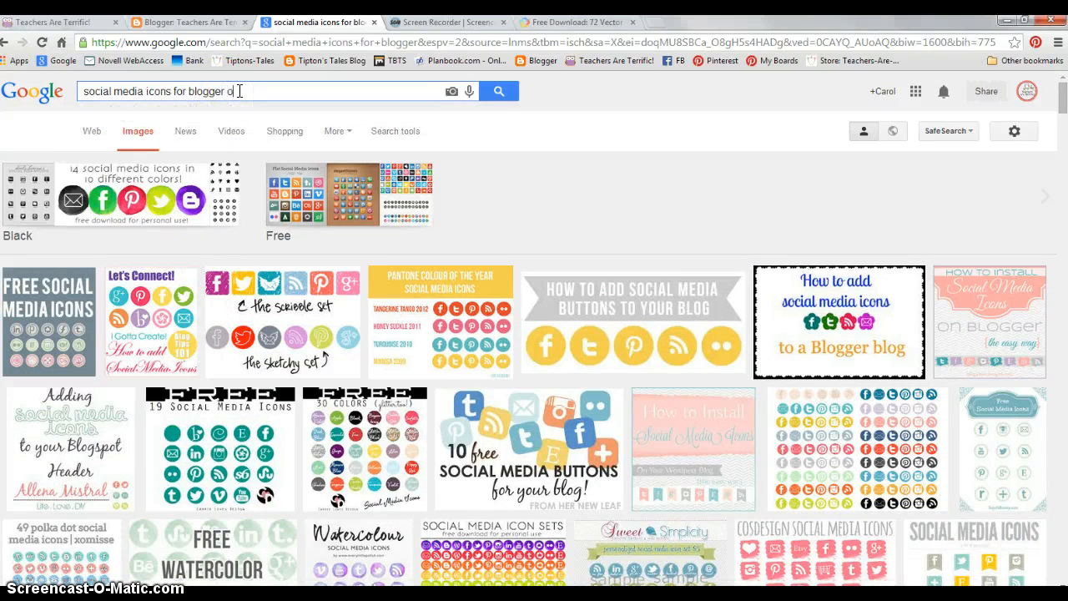
type("wls")
key("Return")
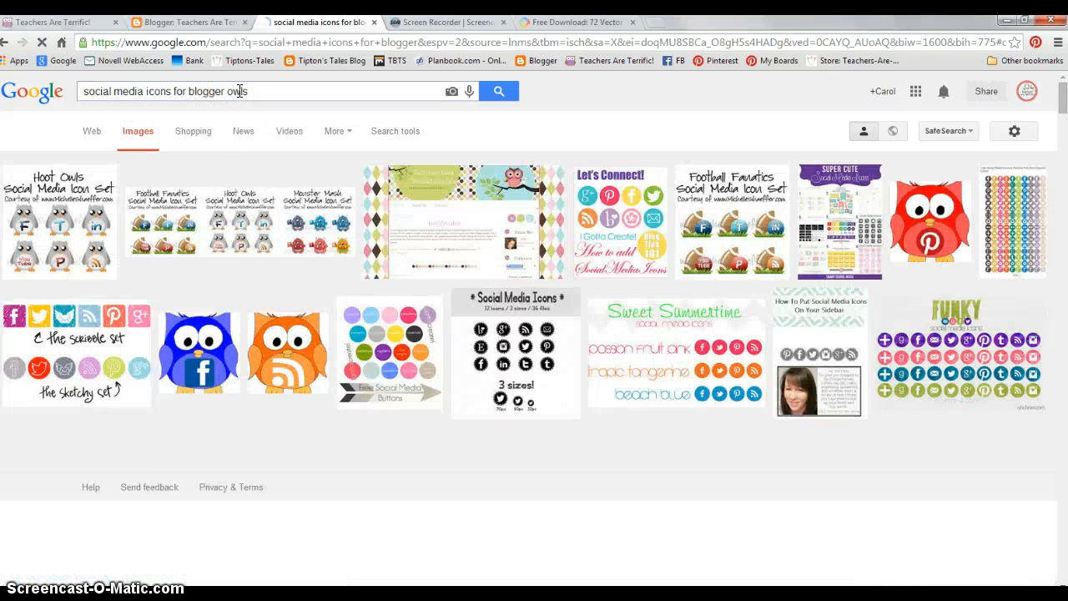
- Select the blue Facebook owl image in the results and visit the web page it comes from
left_click(202, 358)
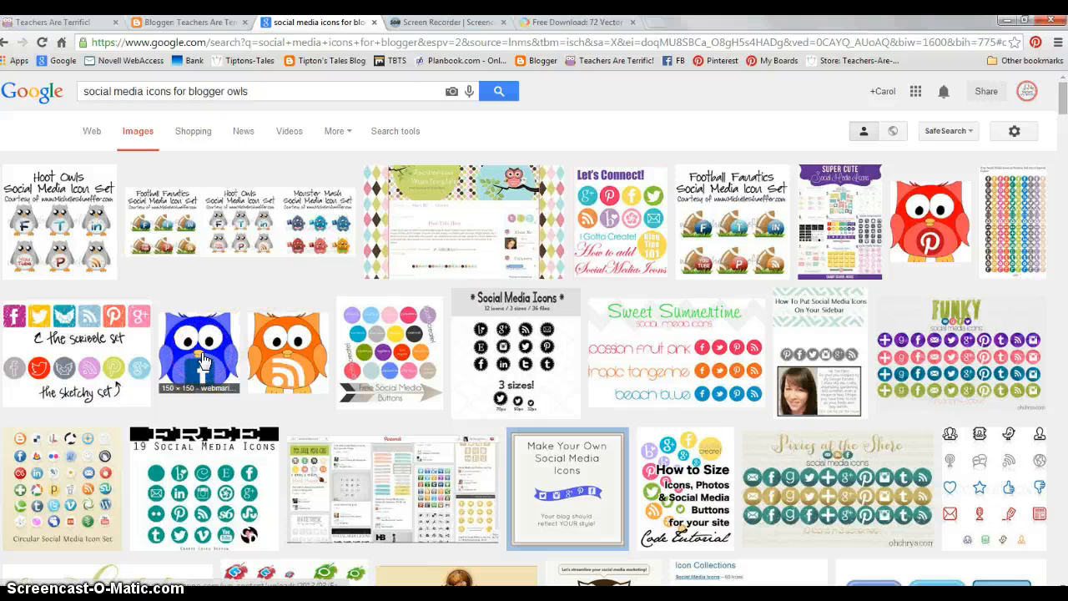
left_click(207, 361)
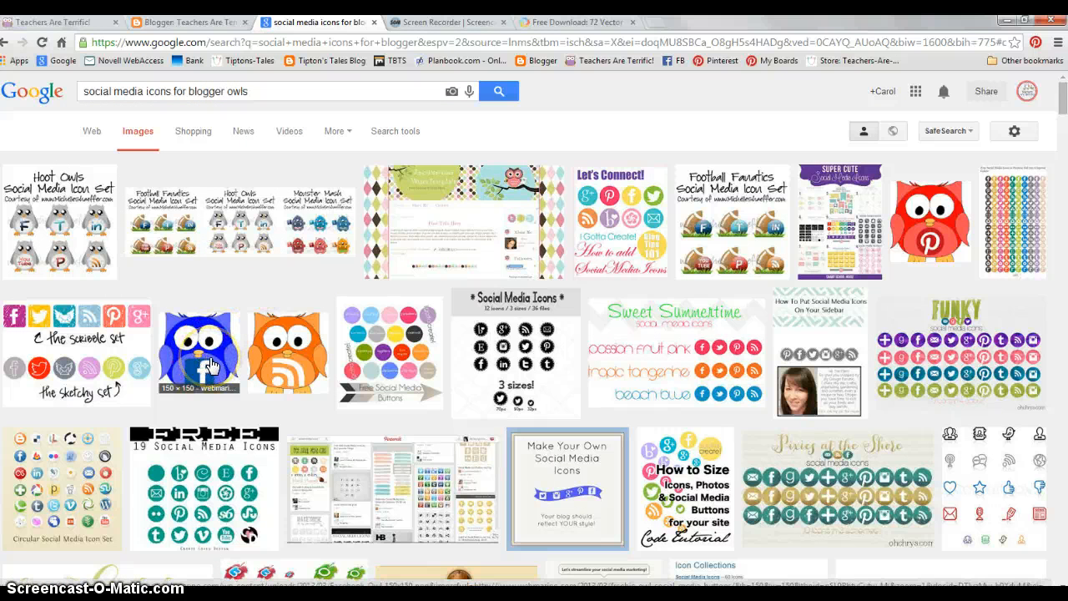
left_click(212, 365)
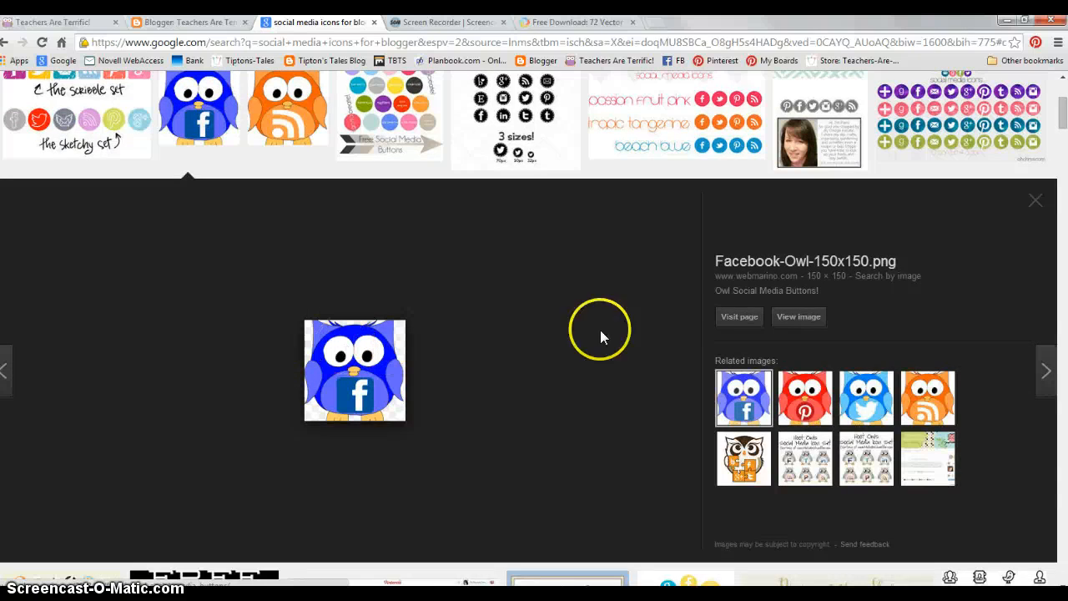
left_click(729, 322)
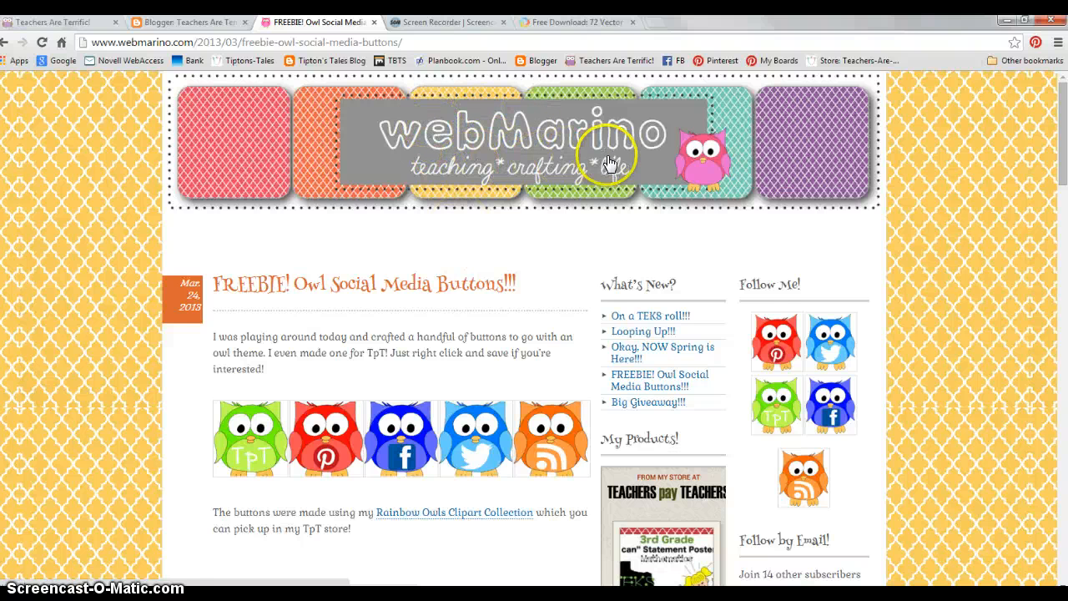
- Save the green TpT owl button image as a PNG in the Tutorial folder under Blog > Abc
scroll(585, 368, "down", 2)
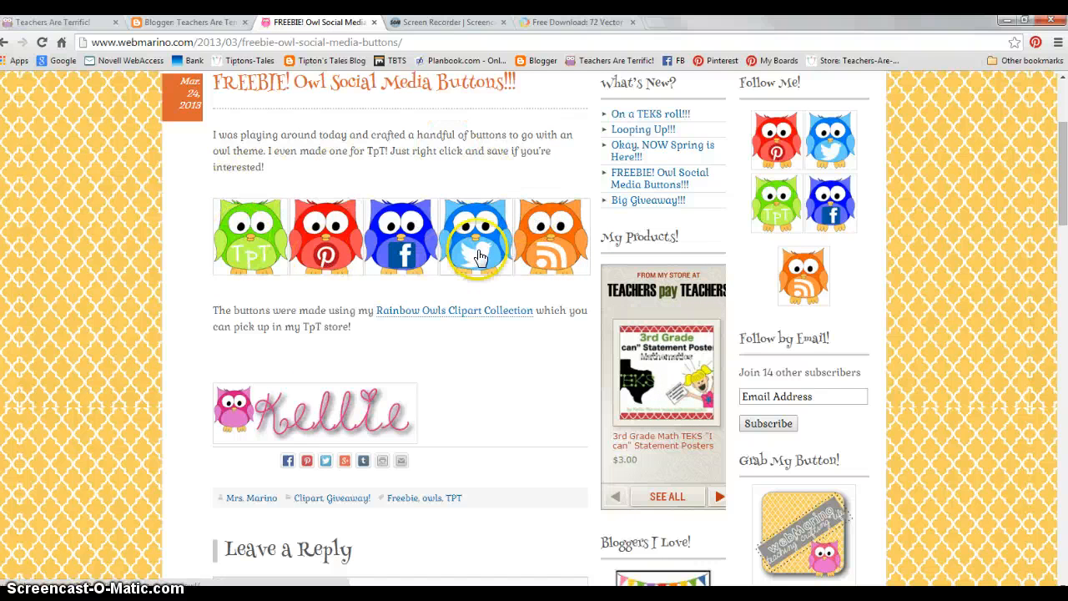
right_click(255, 217)
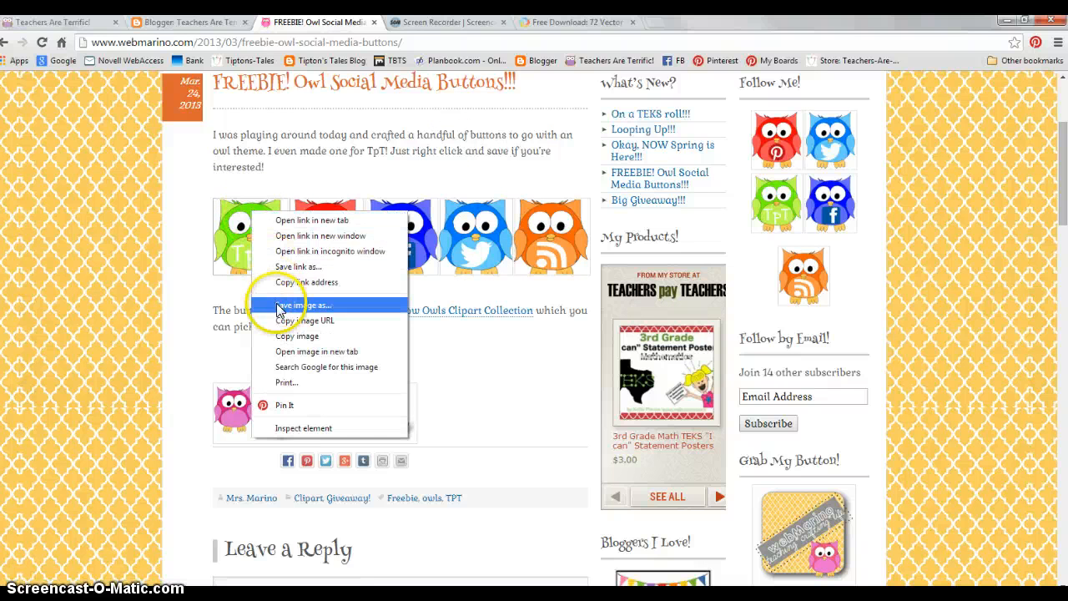
left_click(280, 307)
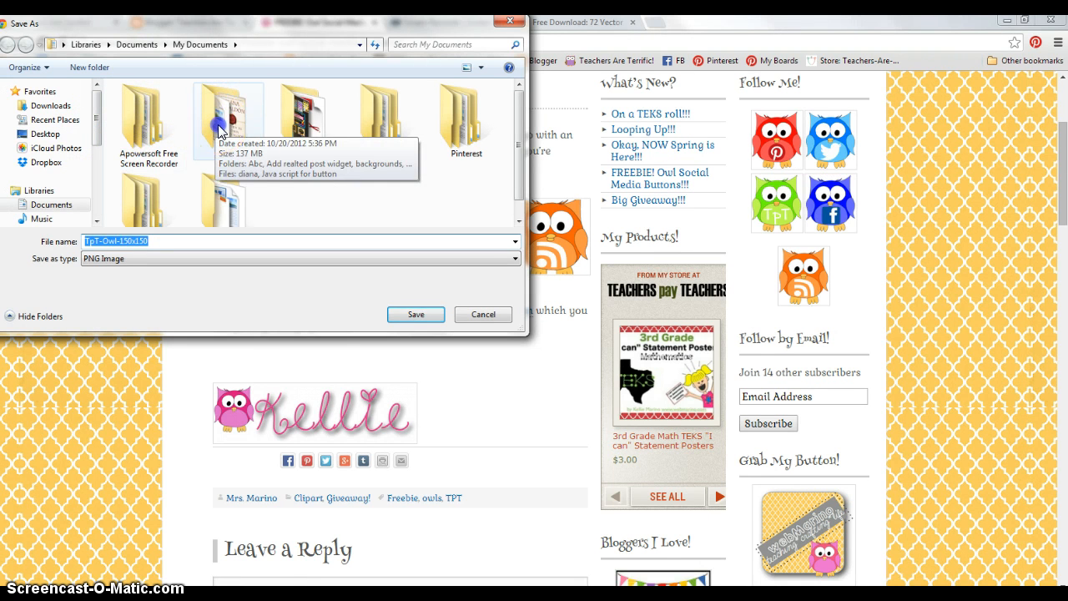
double_click(218, 129)
left_click(139, 138)
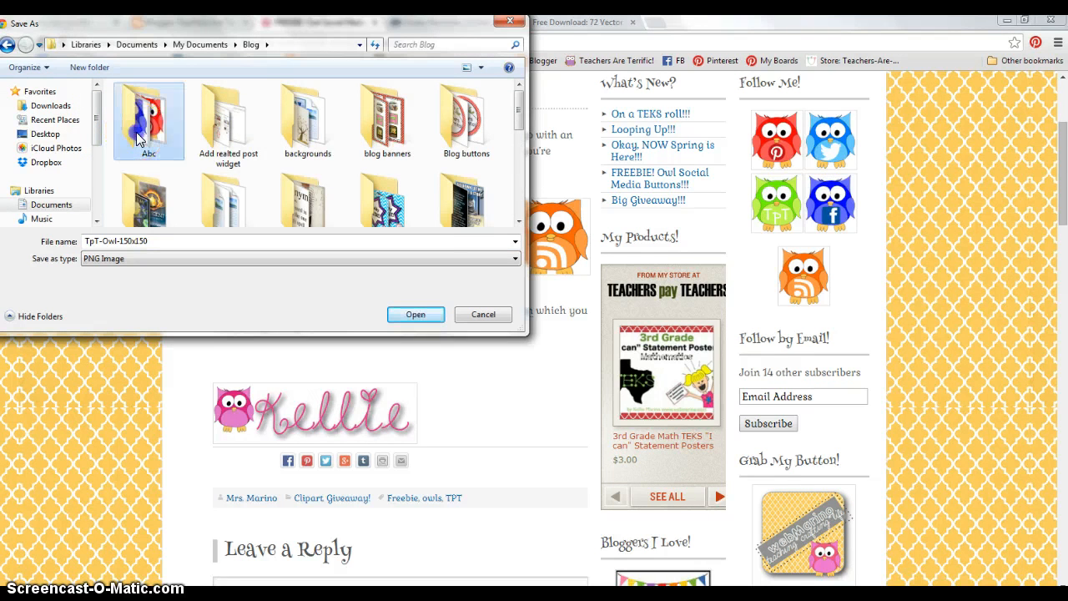
double_click(139, 138)
double_click(302, 125)
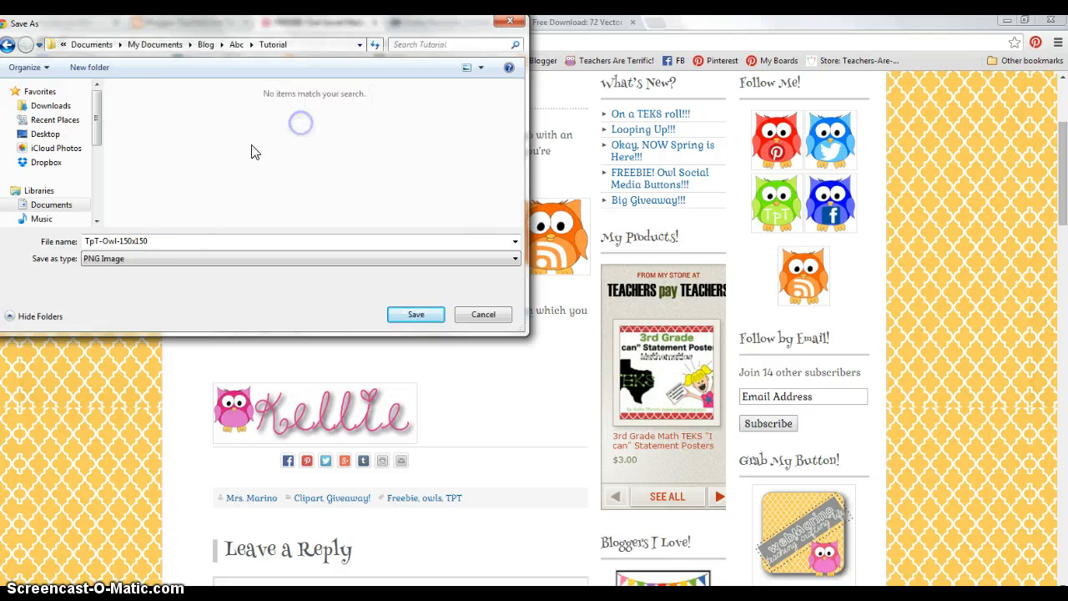
left_click(414, 317)
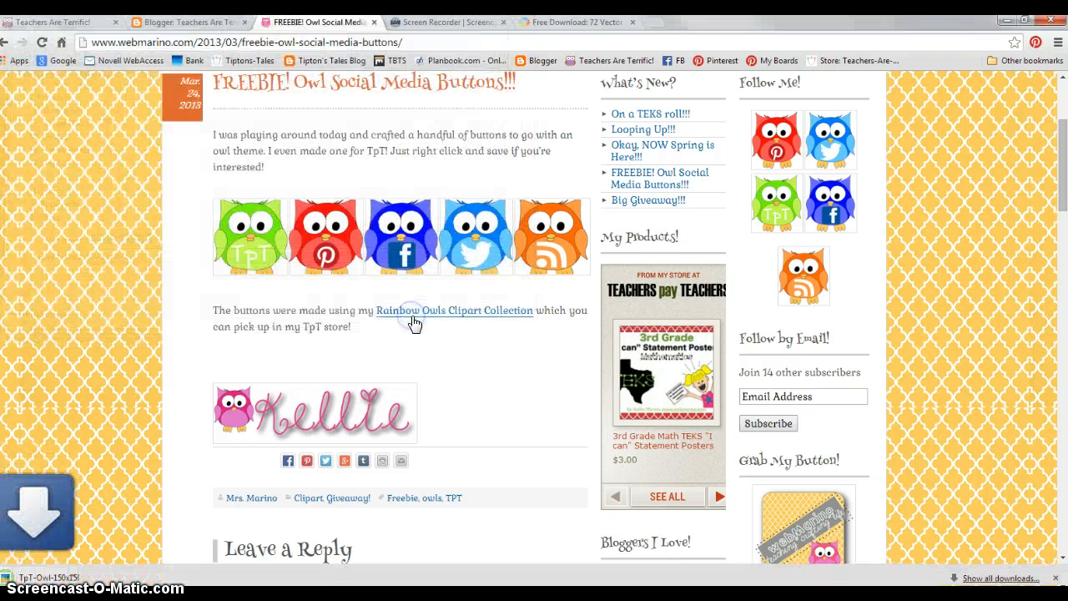
- Save the red Pinterest owl button image to the same Tutorial folder
right_click(334, 218)
left_click(365, 307)
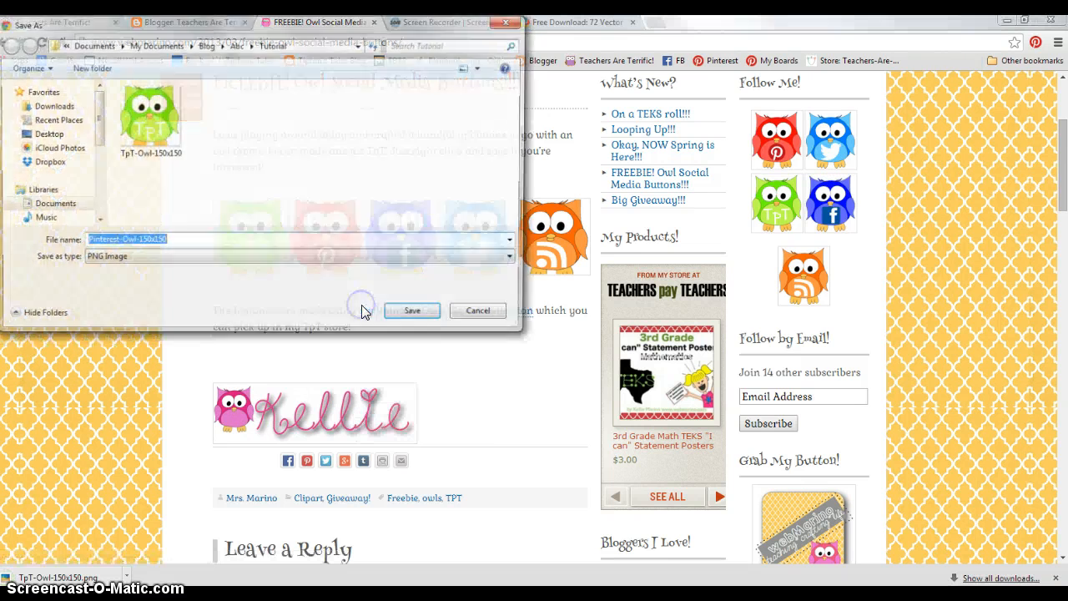
left_click(416, 315)
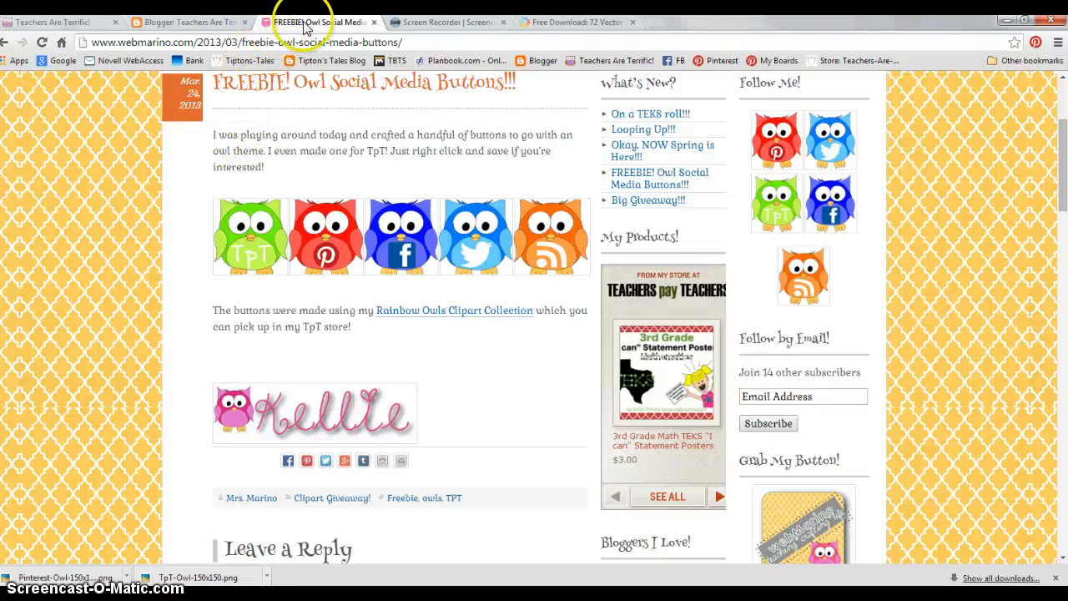
- Close the owl buttons page, examine the Dreamstale "72 Vector Social Media Icons" page down to its download section, and close it
left_click(373, 23)
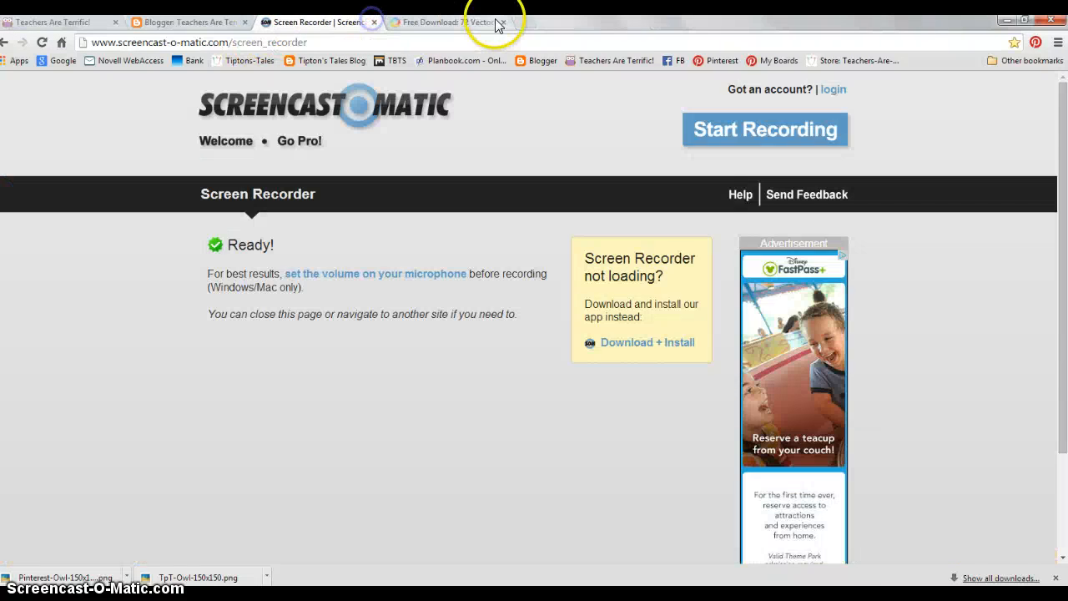
left_click(429, 25)
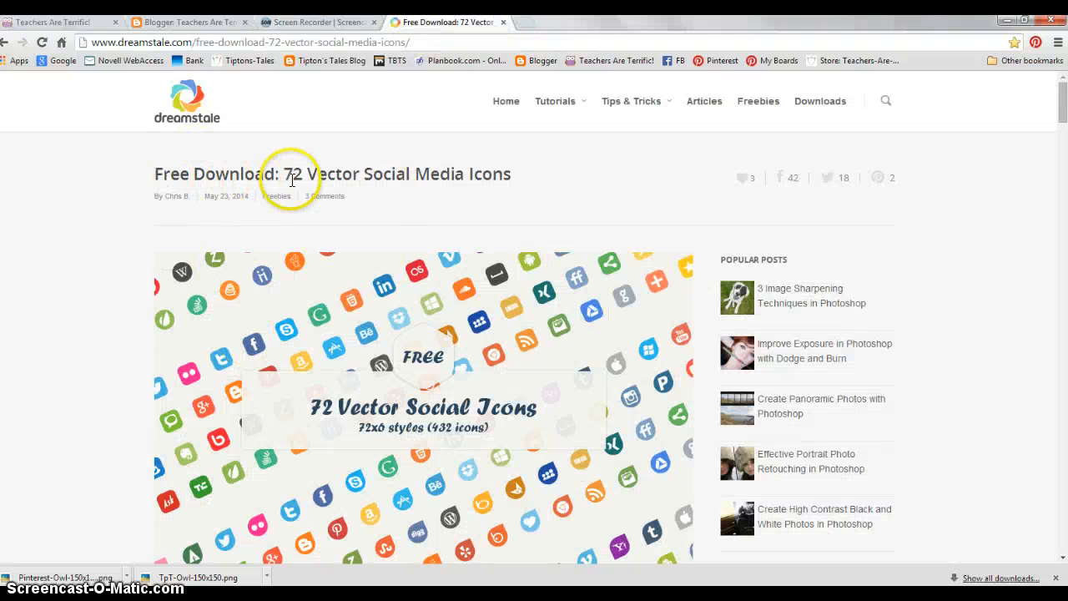
scroll(302, 338, "down", 4)
scroll(300, 332, "down", 20)
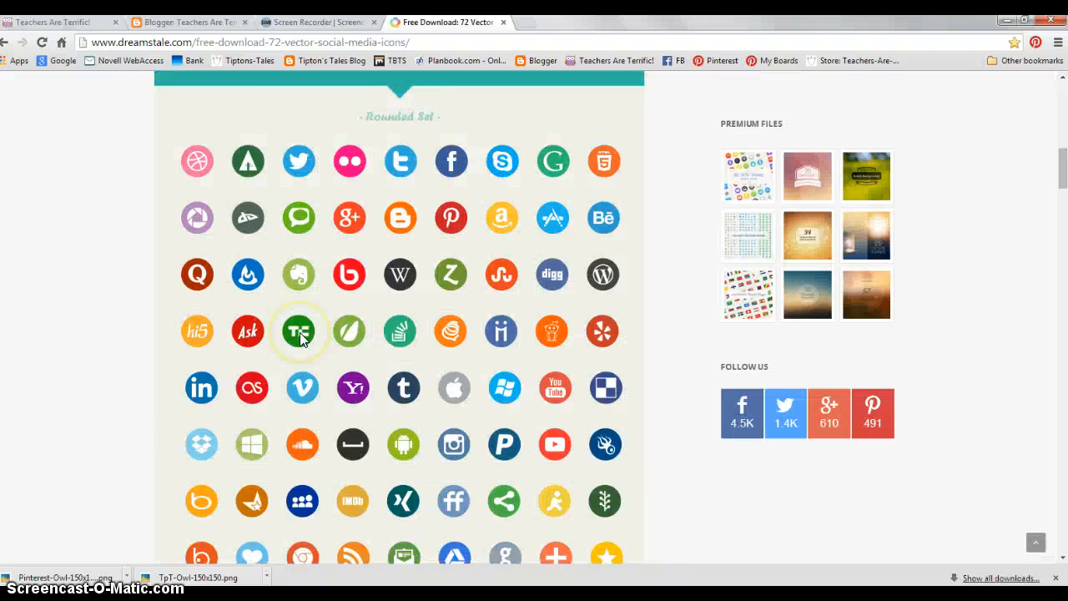
scroll(300, 332, "down", 15)
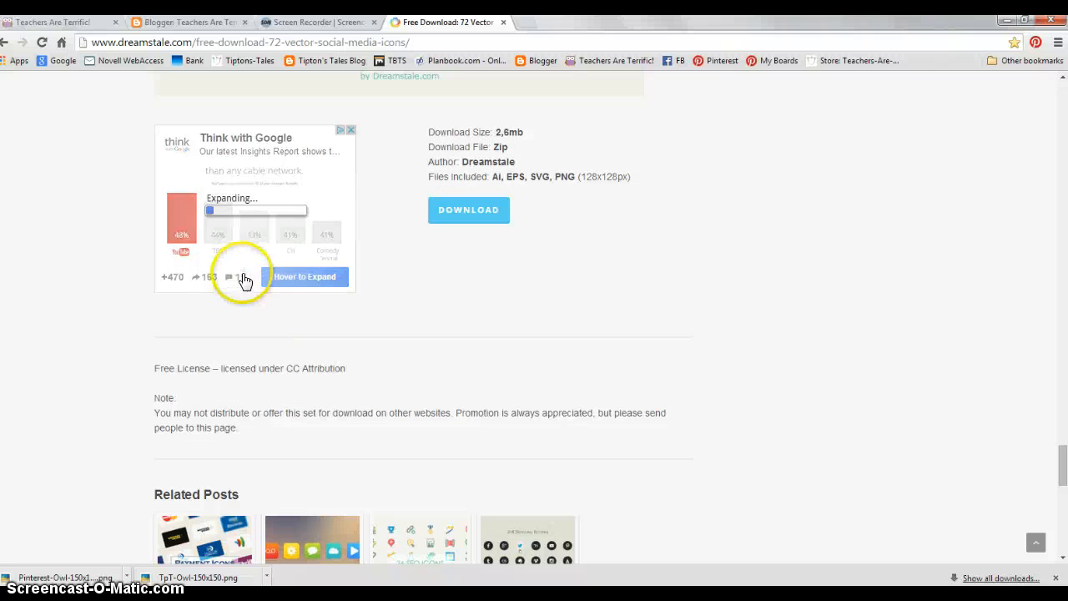
scroll(259, 288, "down", 1)
scroll(472, 160, "up", 3)
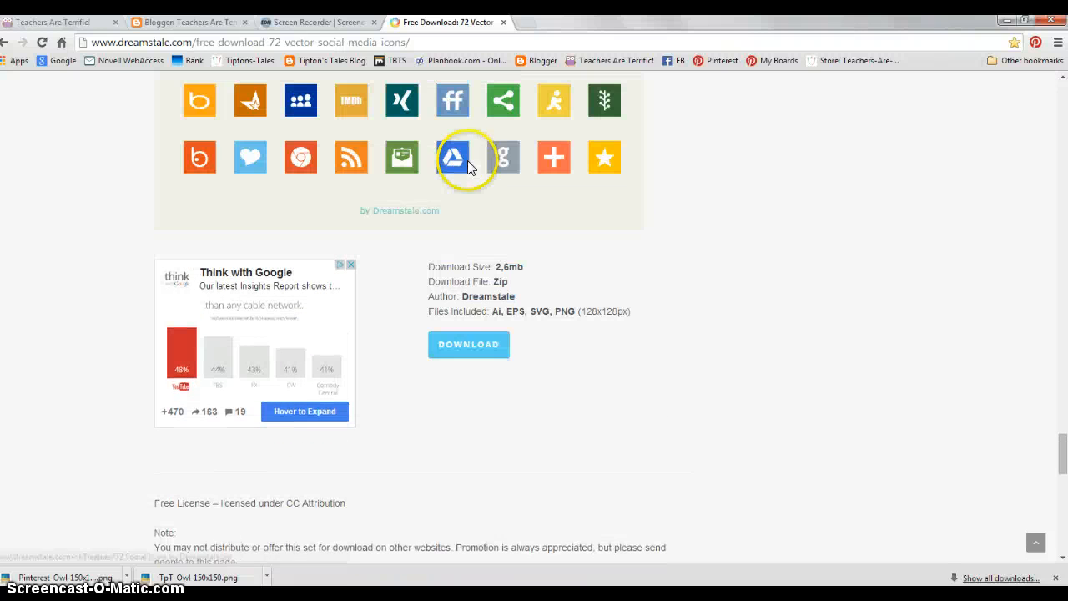
left_click(504, 23)
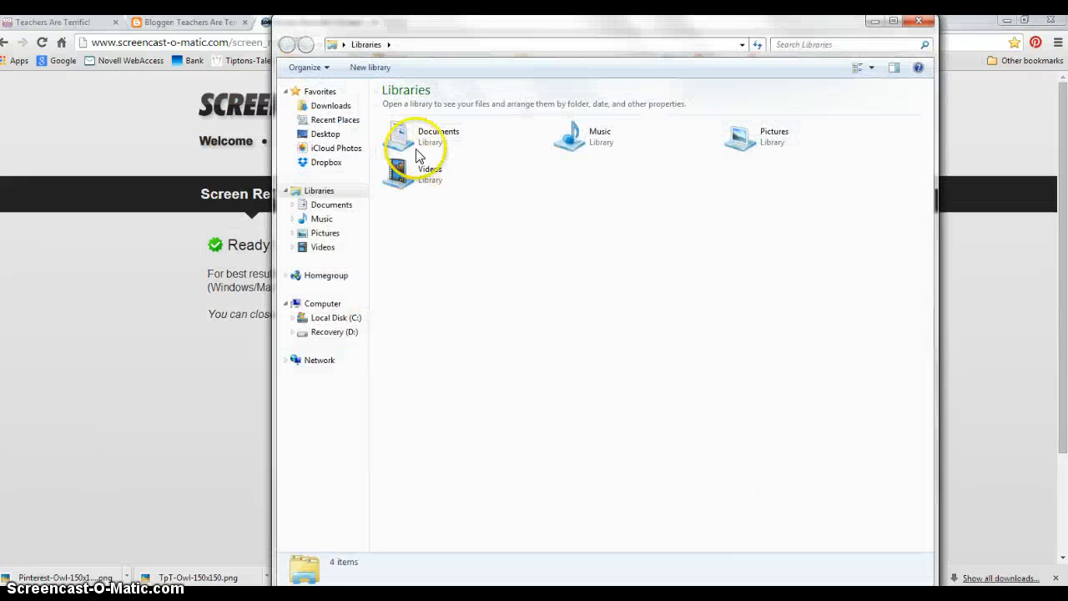
- Browse Documents > Blog > Abc > 72 Social Icons by Dreamstale > PNG, look through the icons, and close the window
double_click(419, 143)
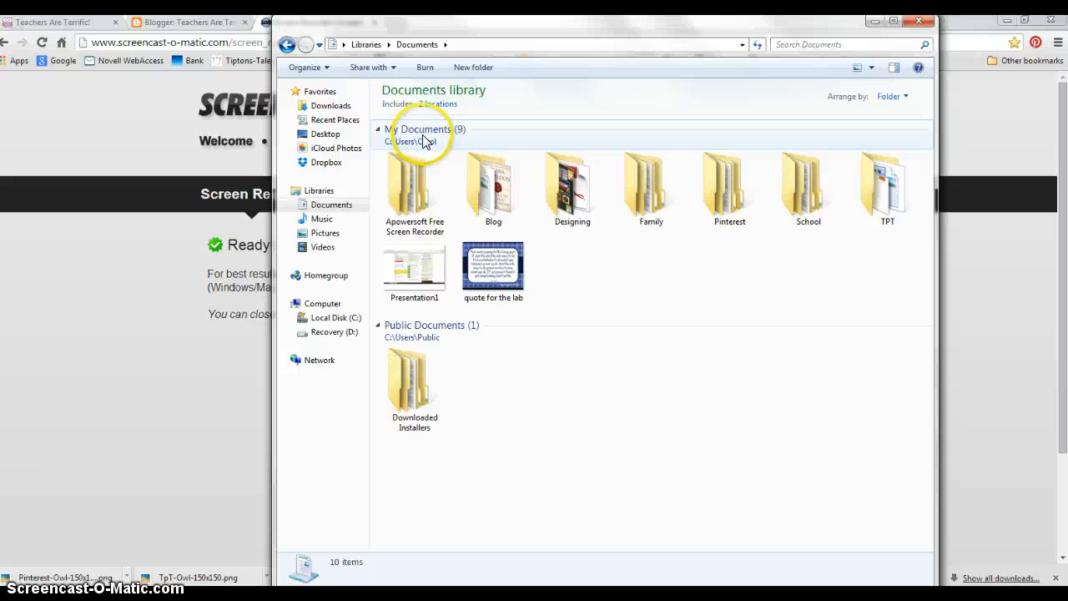
double_click(482, 209)
left_click(413, 166)
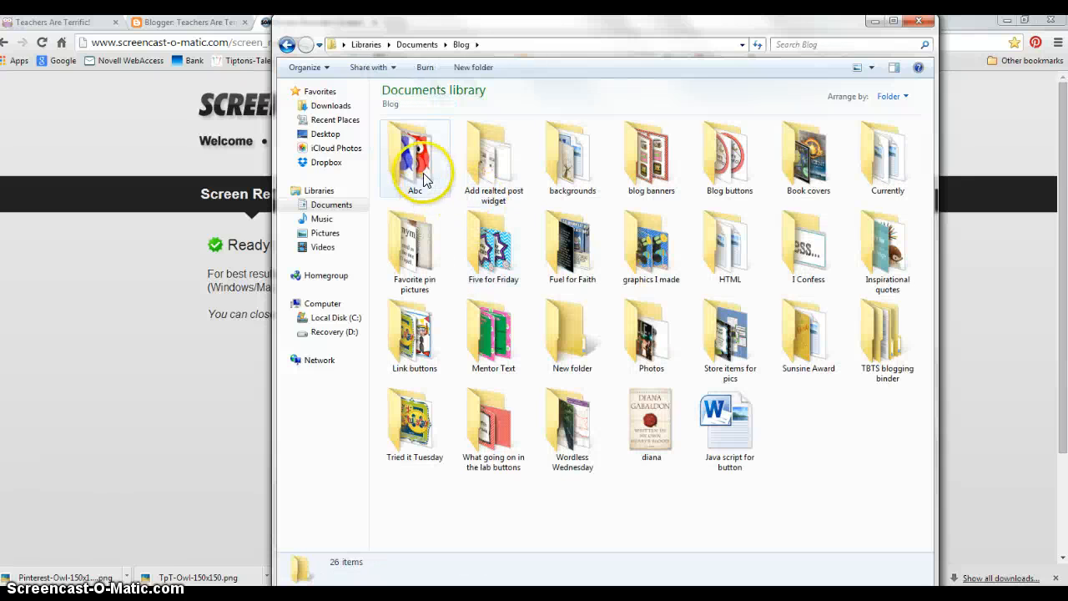
double_click(411, 166)
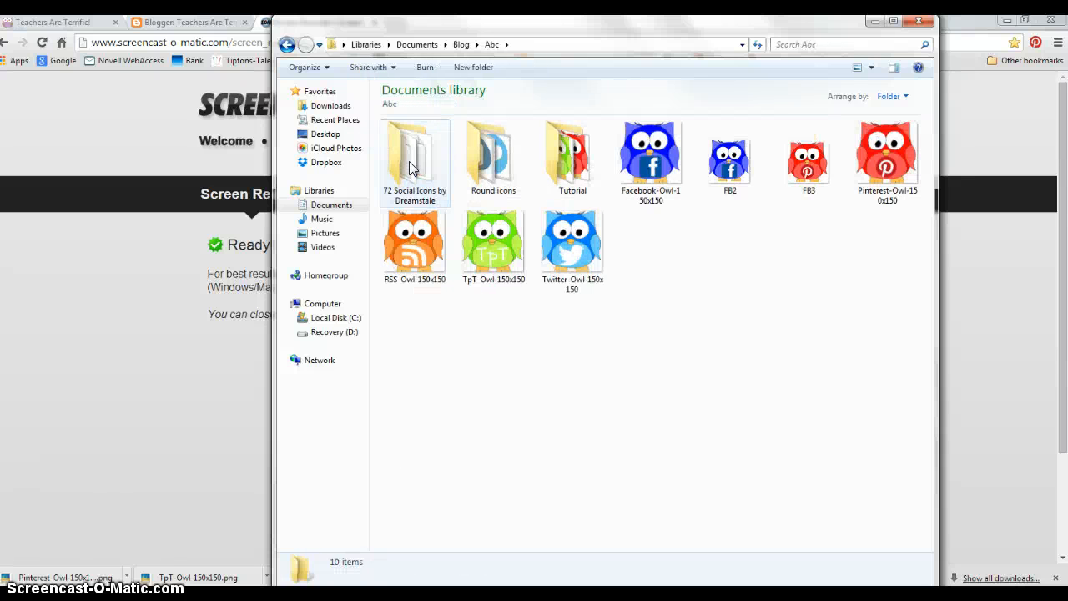
double_click(406, 156)
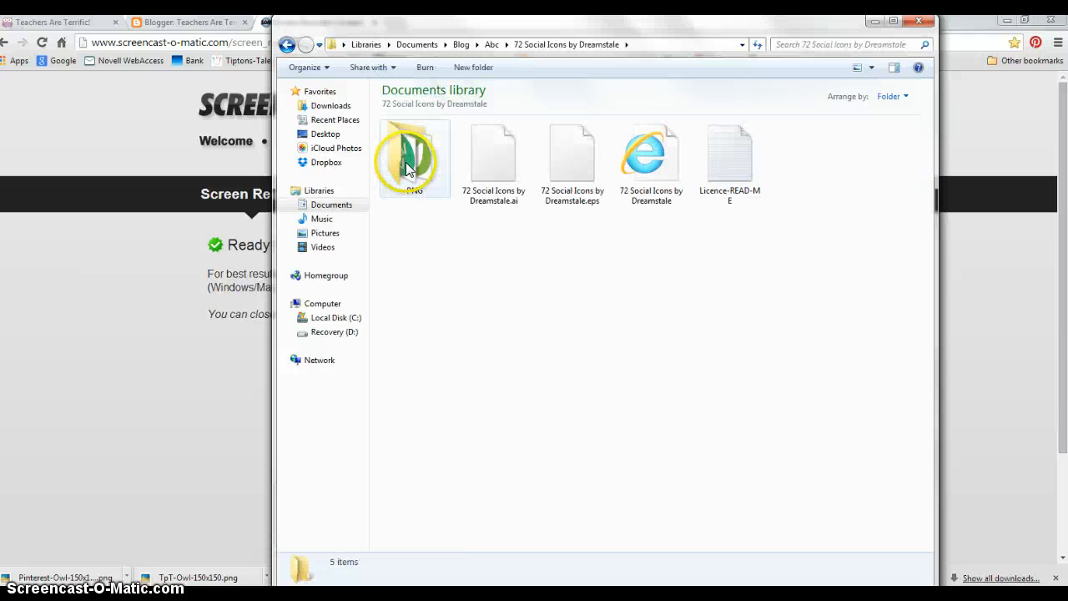
double_click(402, 156)
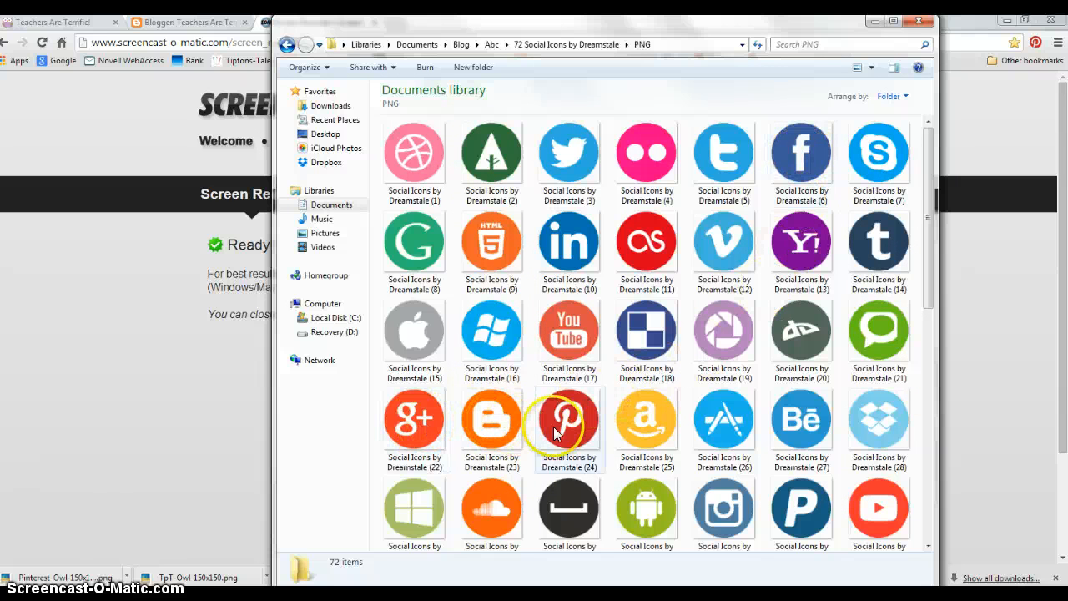
scroll(723, 516, "down", 6)
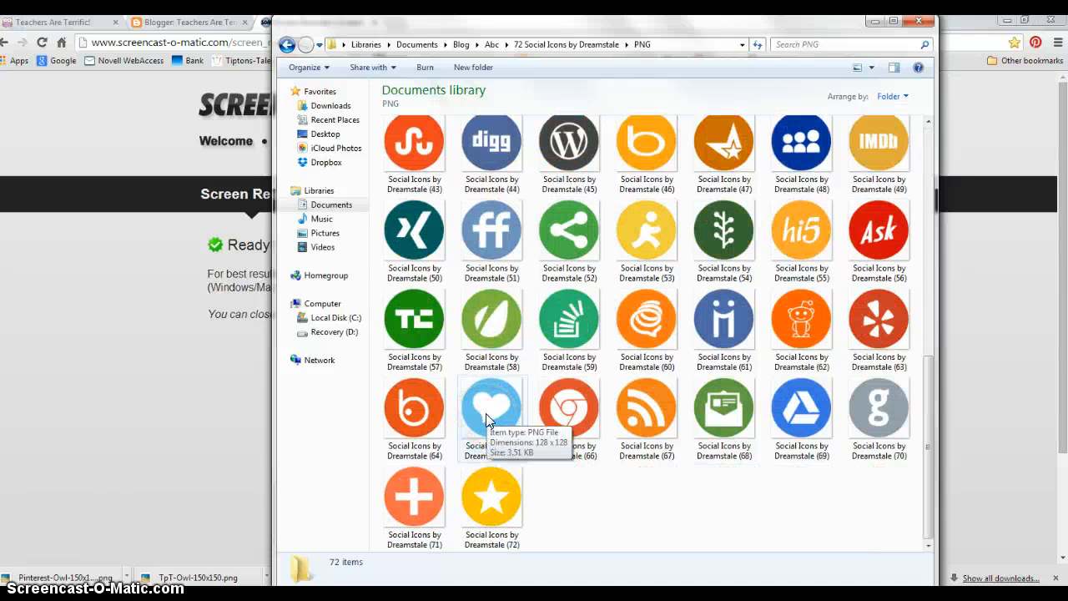
left_click(912, 23)
- Switch to the Blogger dashboard and start a new post in the Teachers Are Terrific! blog
left_click(170, 25)
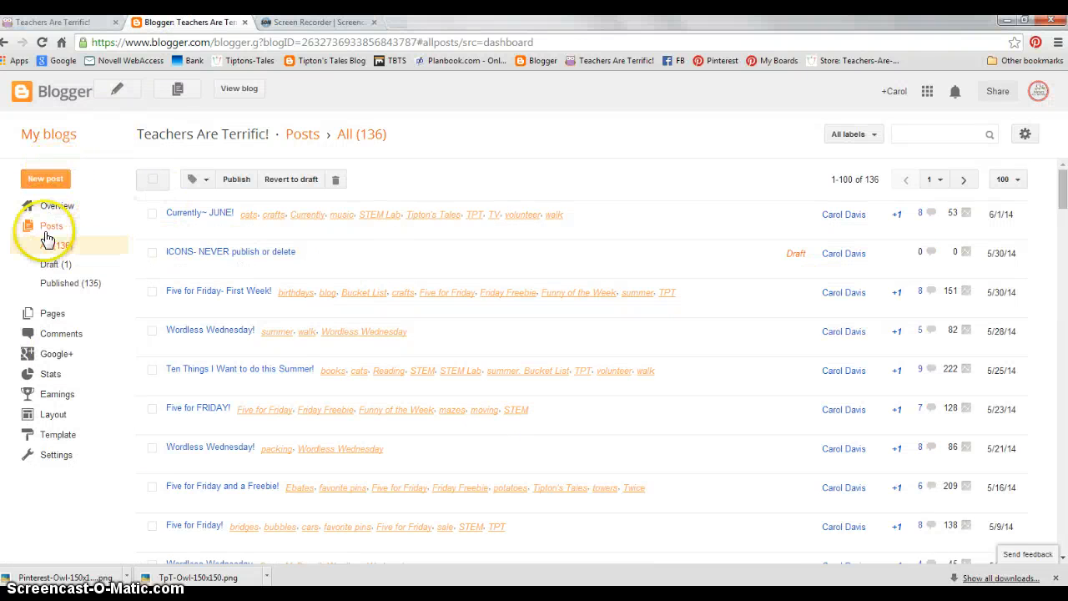
left_click(45, 182)
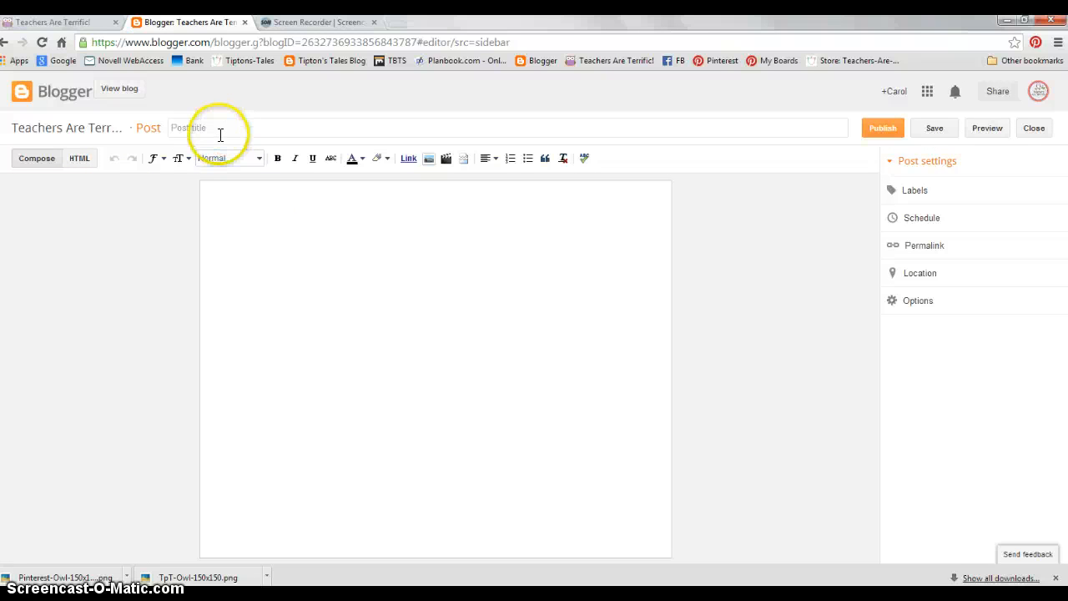
- Title the new post "NEVER Publish or Delete" and place the cursor in its body
left_click(217, 128)
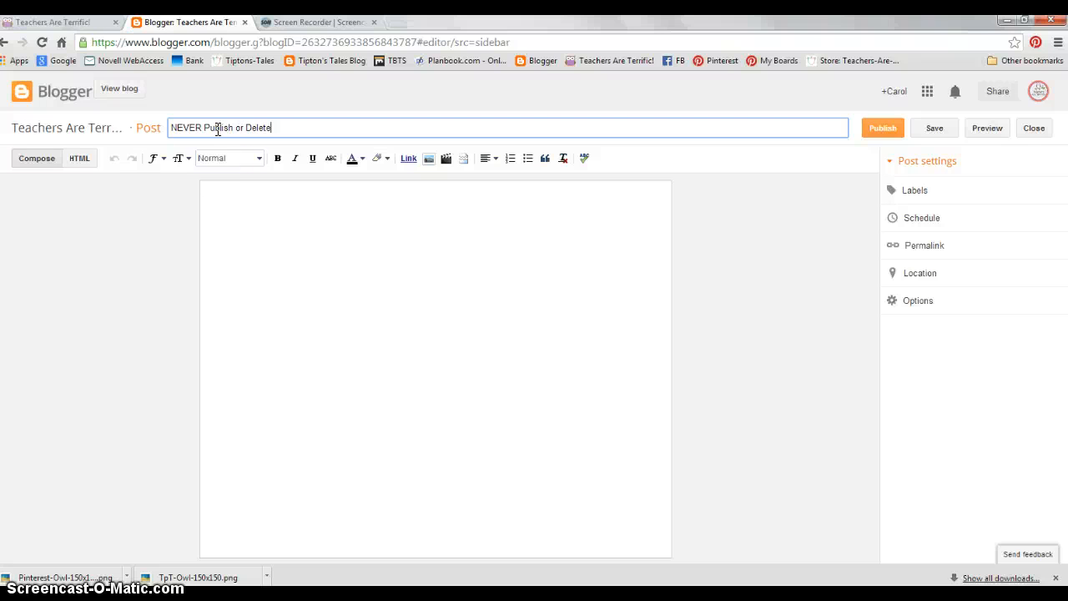
left_click(248, 207)
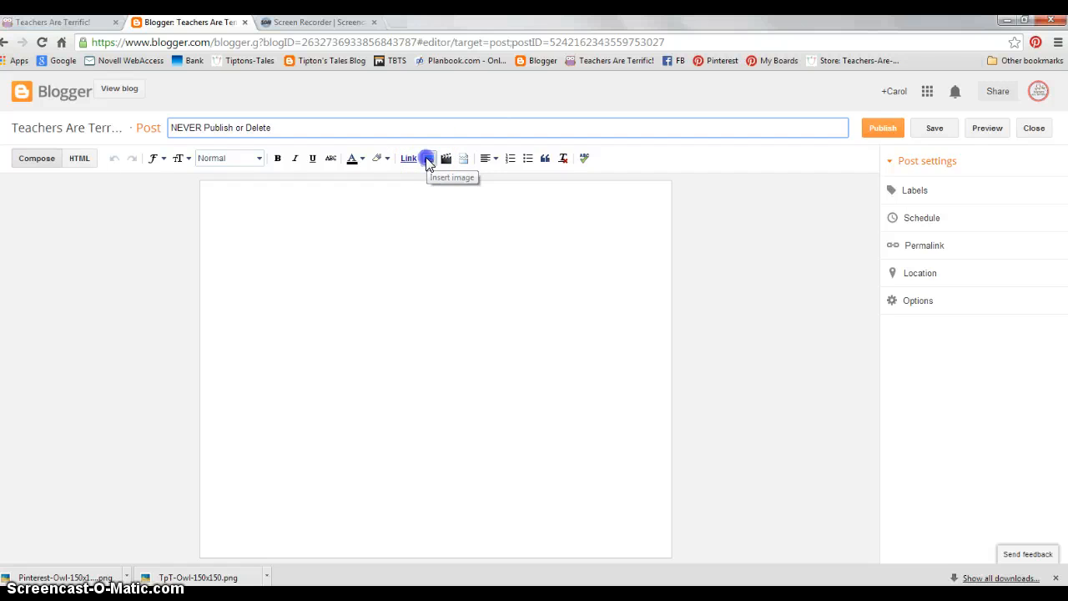
- Insert the Bloglovin, FB, G+, Instagram and Pinterest images from the Blog > Abc > Round icons folder into the post
left_click(427, 158)
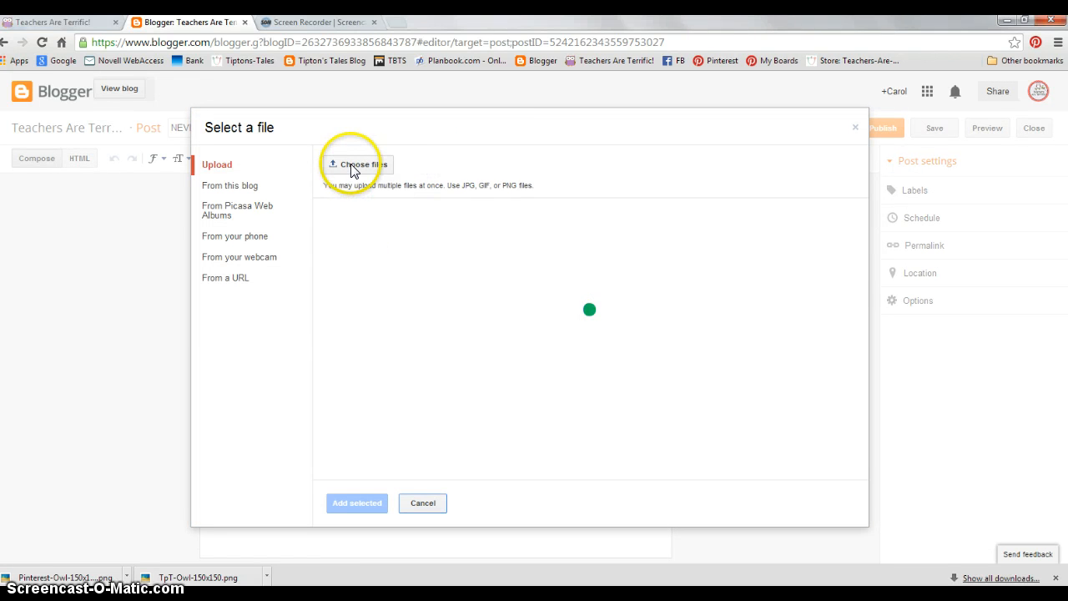
left_click(355, 166)
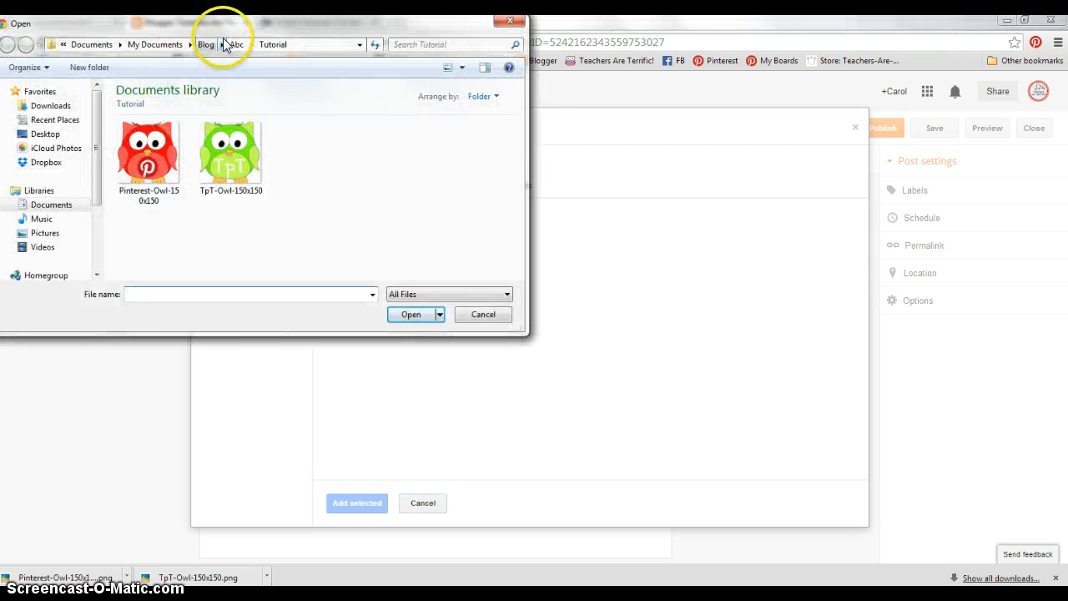
left_click(237, 44)
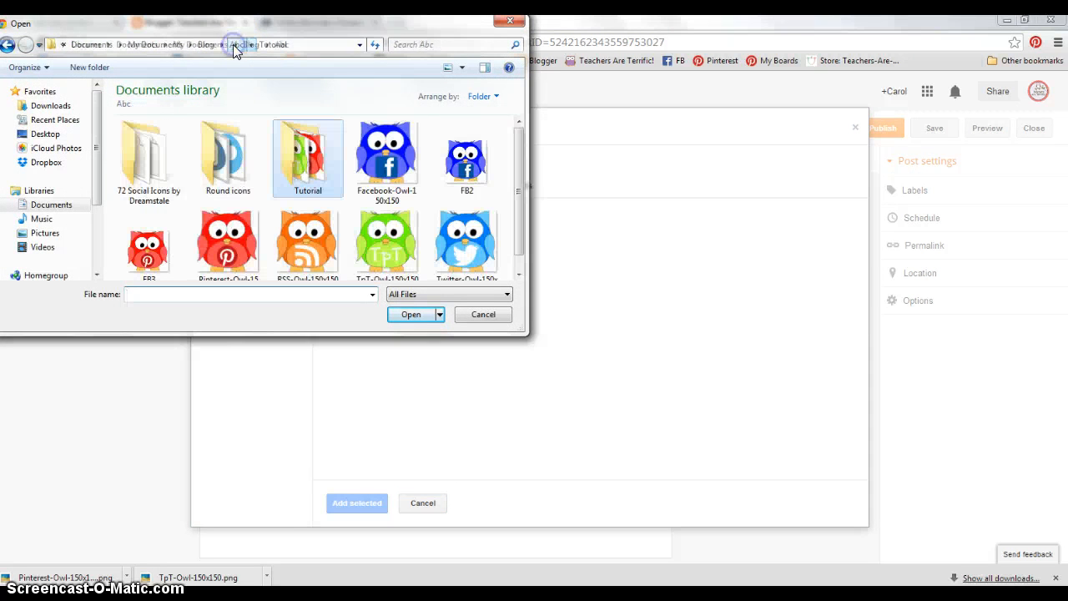
double_click(223, 163)
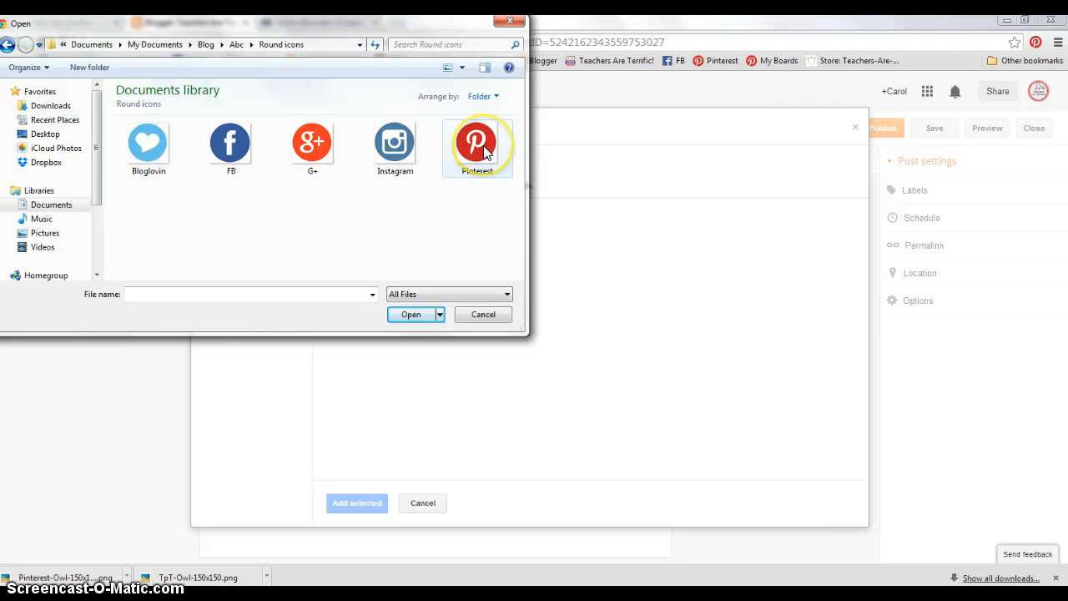
left_click(149, 142)
left_click(230, 126, "ctrl")
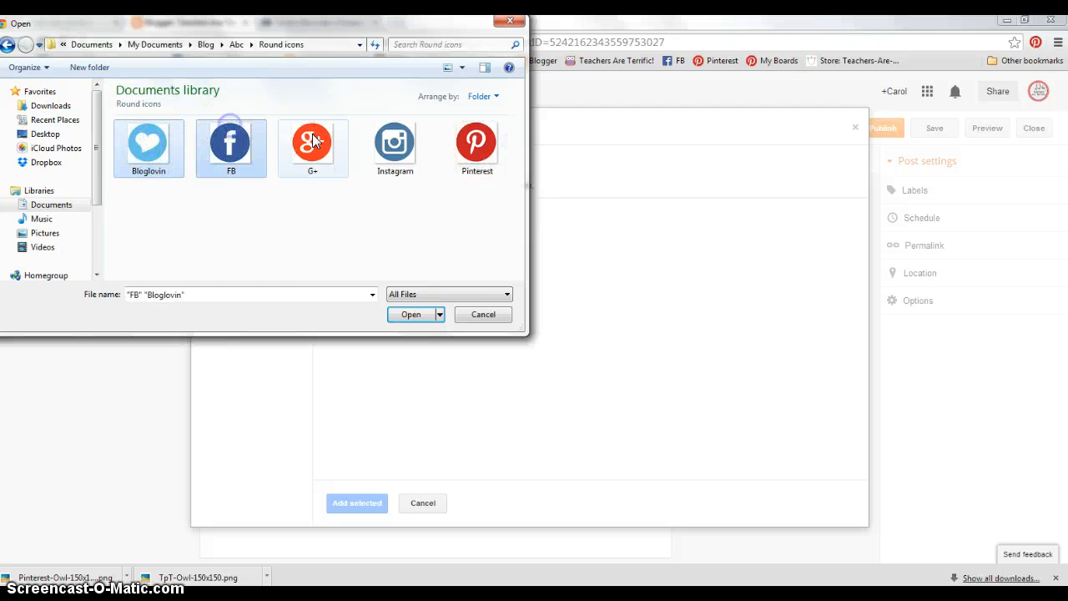
left_click(313, 142, "ctrl")
left_click(394, 143, "ctrl")
left_click(473, 171, "ctrl")
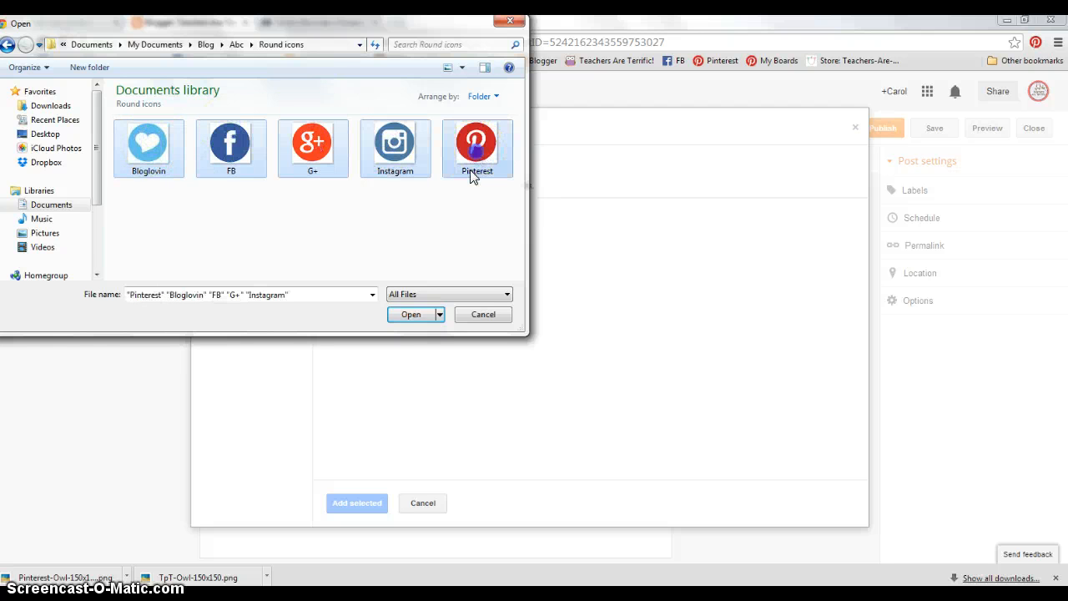
left_click(416, 319)
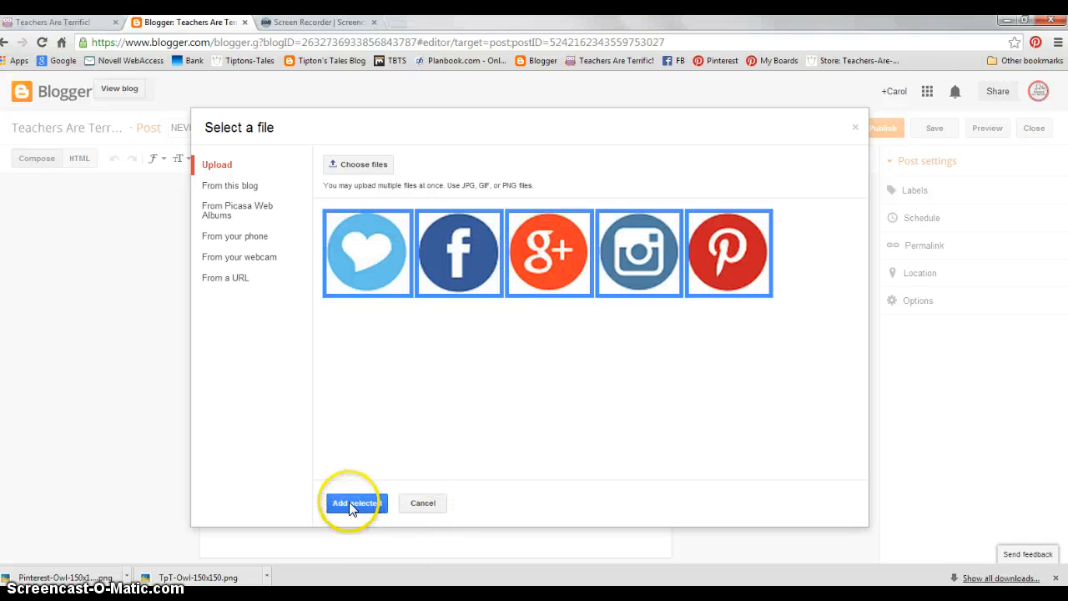
left_click(354, 505)
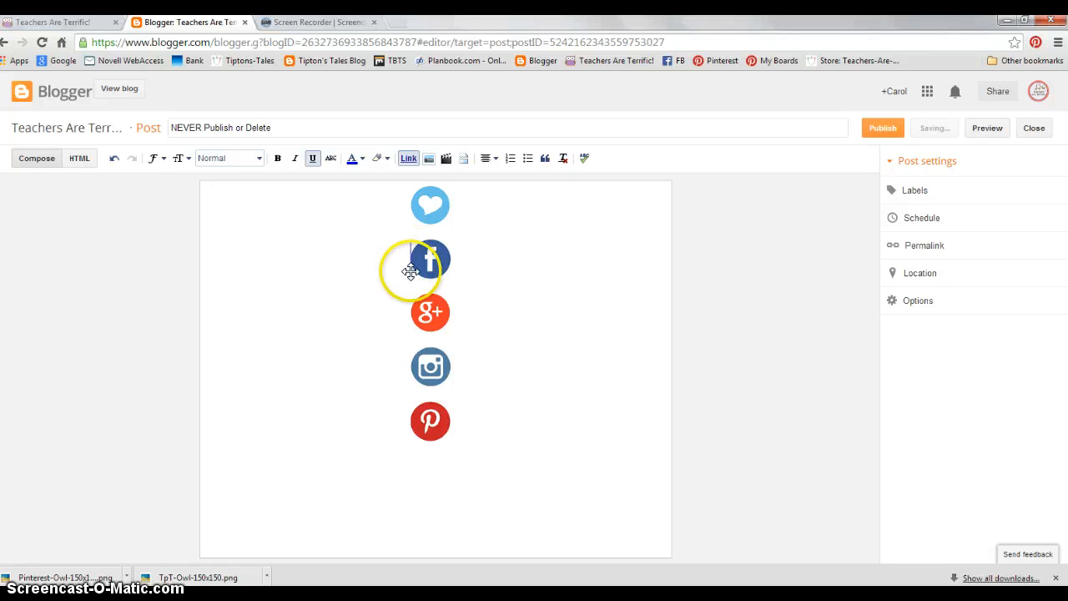
- Remove the line breaks between the five social icons so they sit side by side in a single row
key("BackSpace")
key("BackSpace")
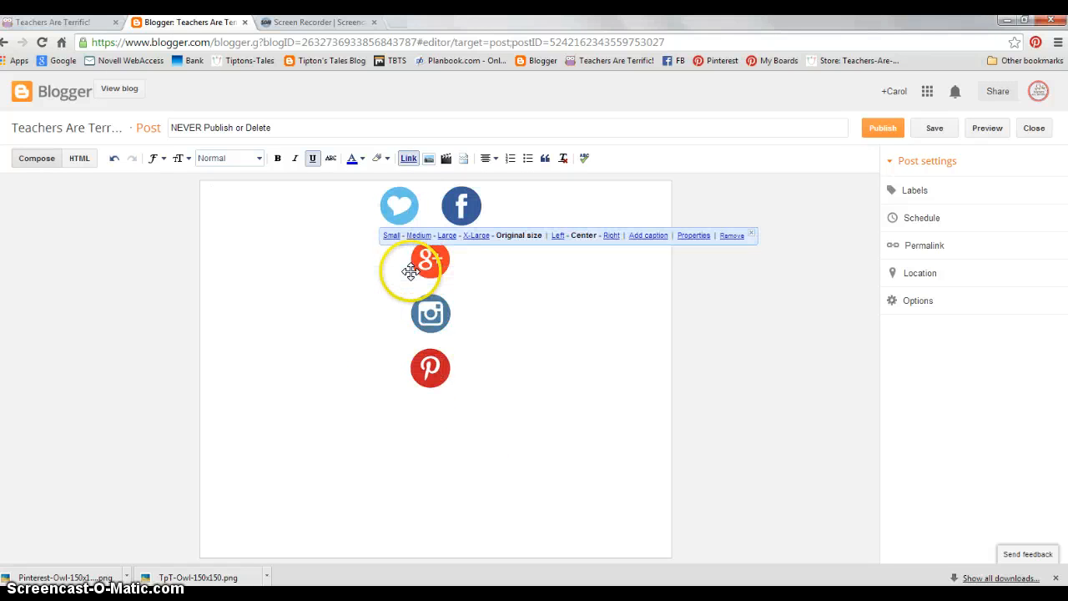
key("BackSpace")
key("BackSpace")
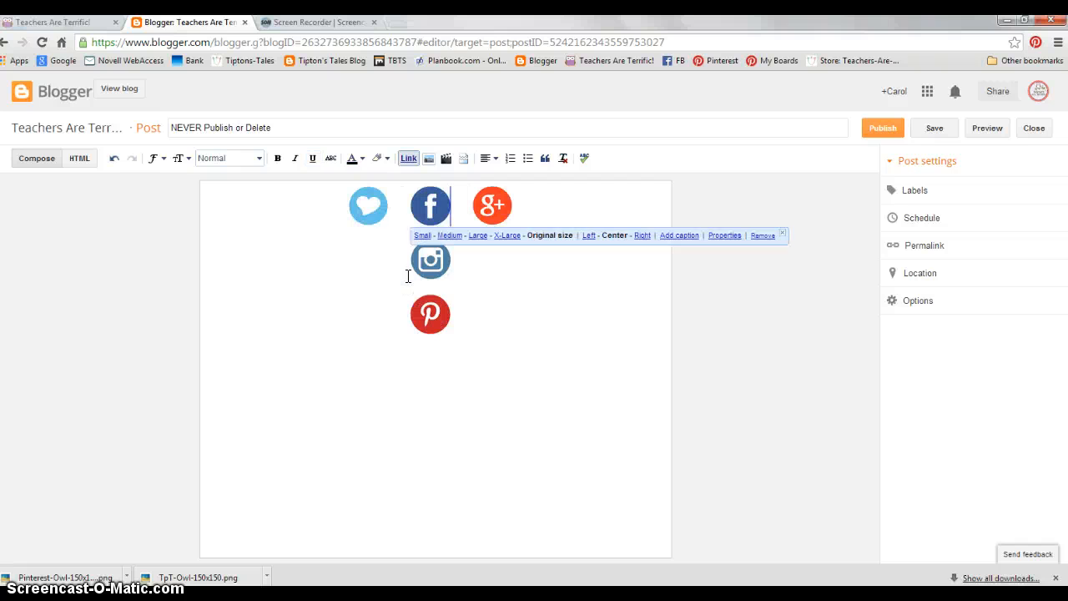
left_click(409, 262)
key("BackSpace")
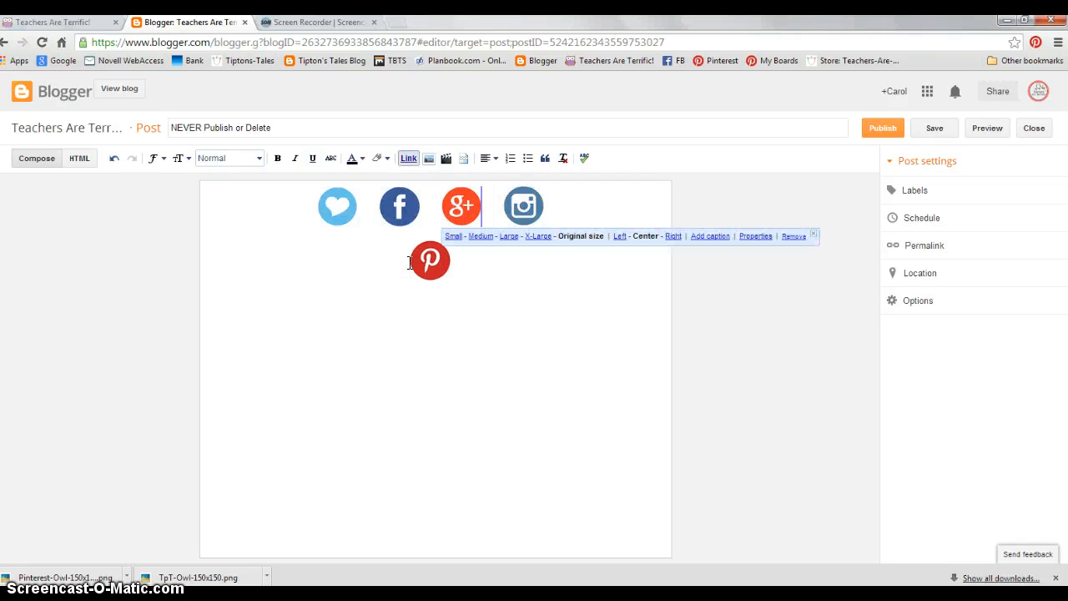
left_click(410, 263)
key("BackSpace")
key("BackSpace")
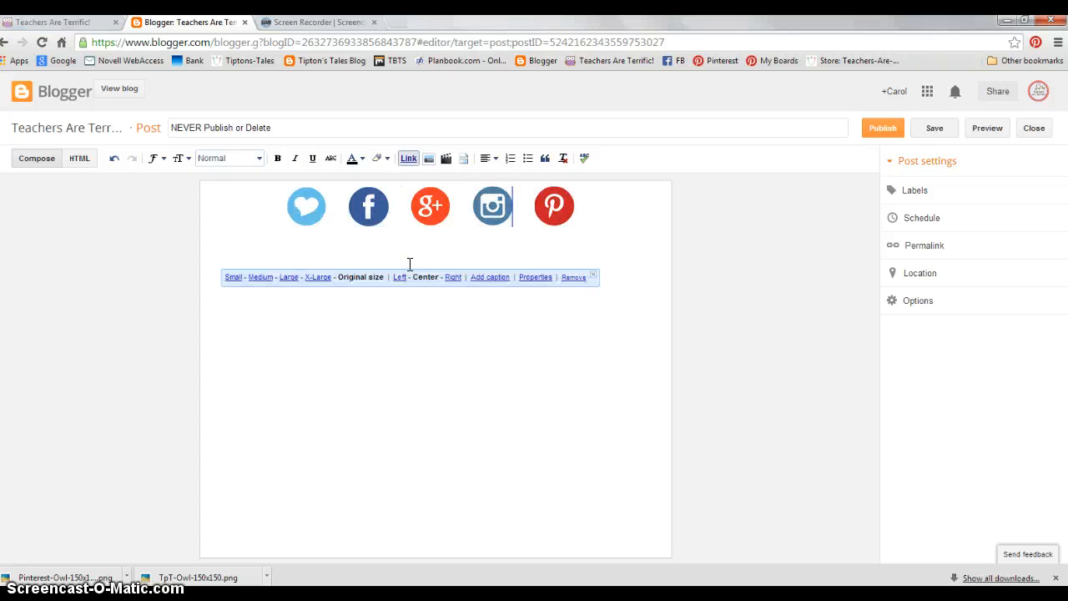
left_click(370, 362)
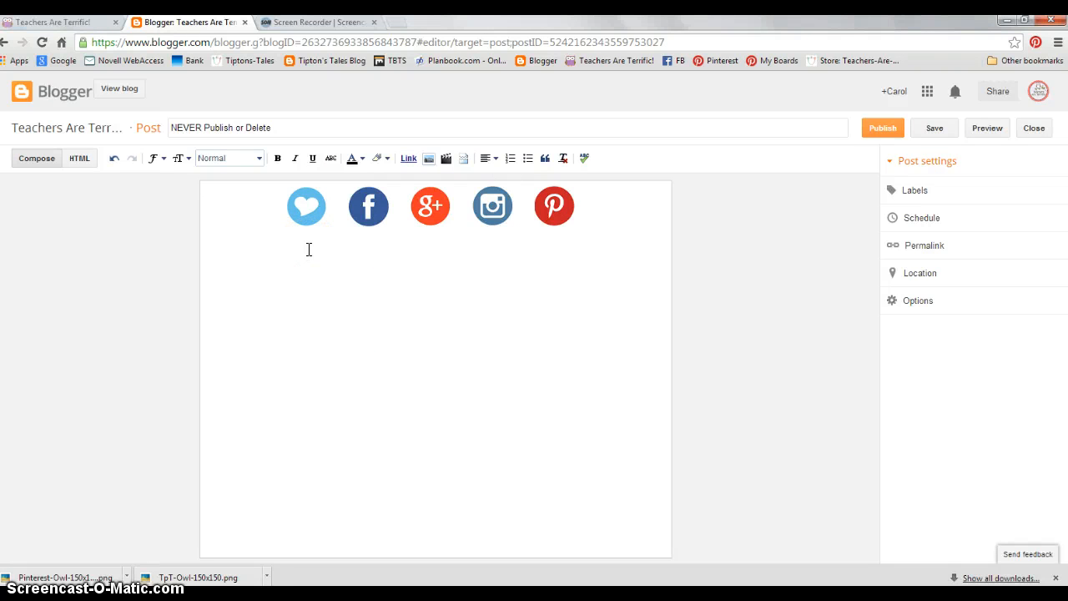
- Open the bookmarked Bloglovin profile from the "Blogs I Follow" folder in a new browser tab and select its web address for copying
left_click(309, 214)
left_click(396, 22)
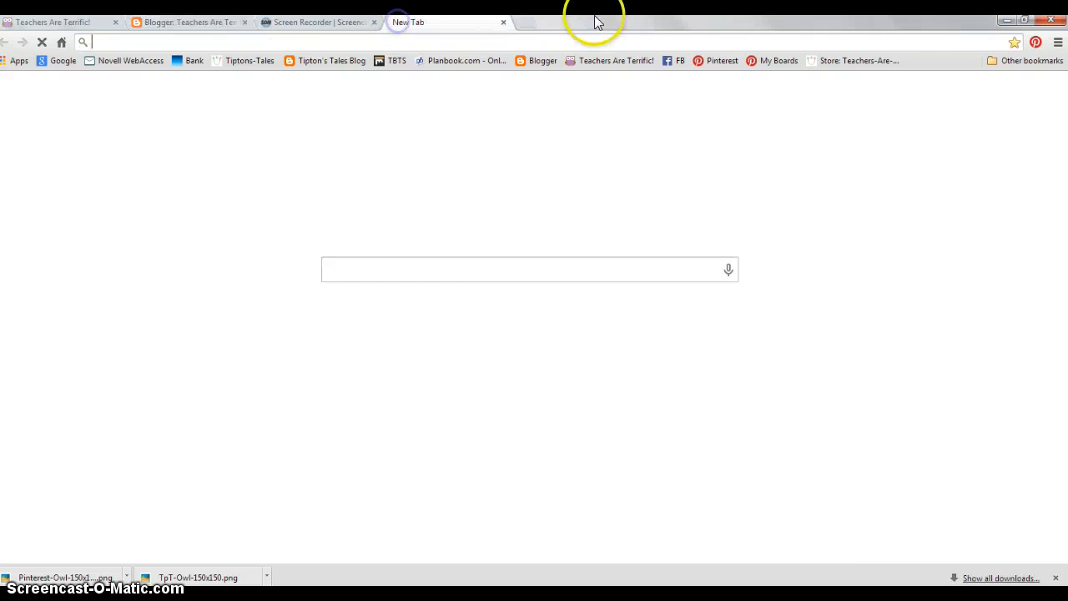
left_click(1029, 60)
mouse_move(841, 98)
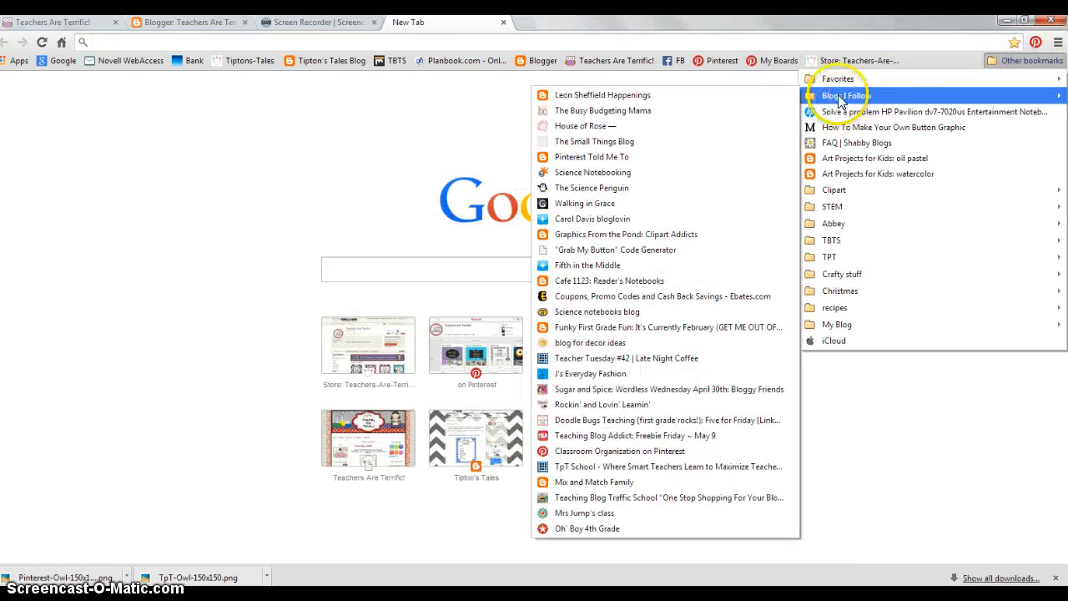
left_click(560, 219)
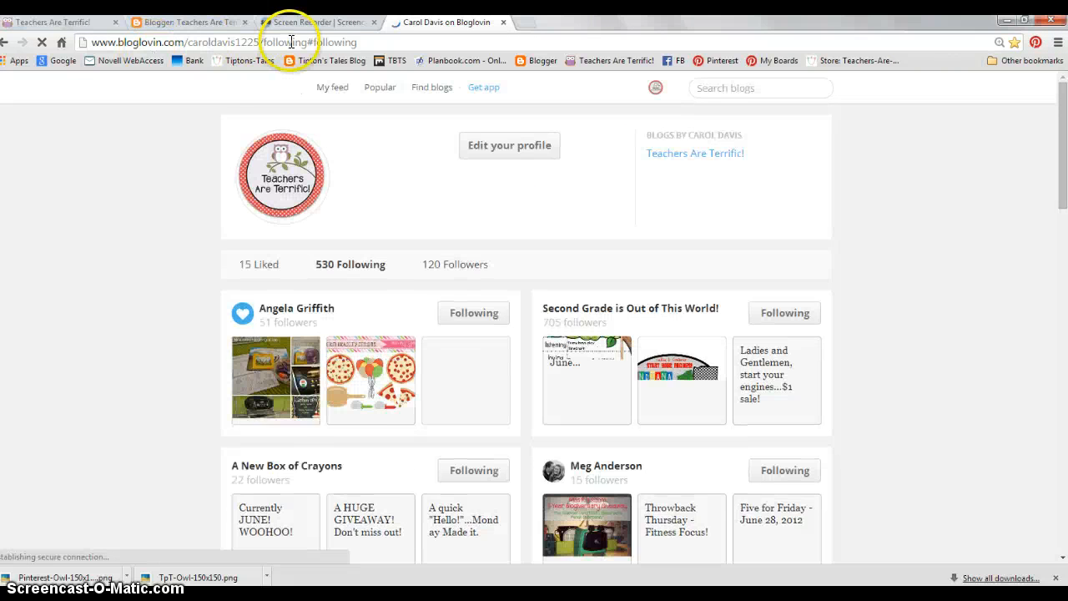
left_click(292, 42)
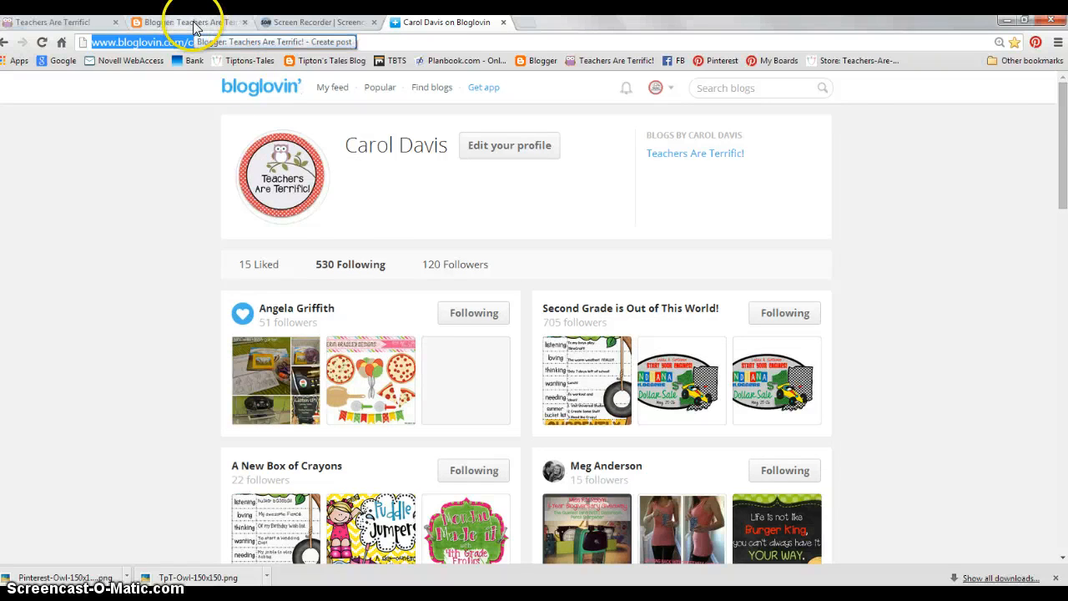
- Link the heart-shaped Bloglovin icon in the Blogger post to the copied Bloglovin profile address, opening in a new window
left_click(182, 23)
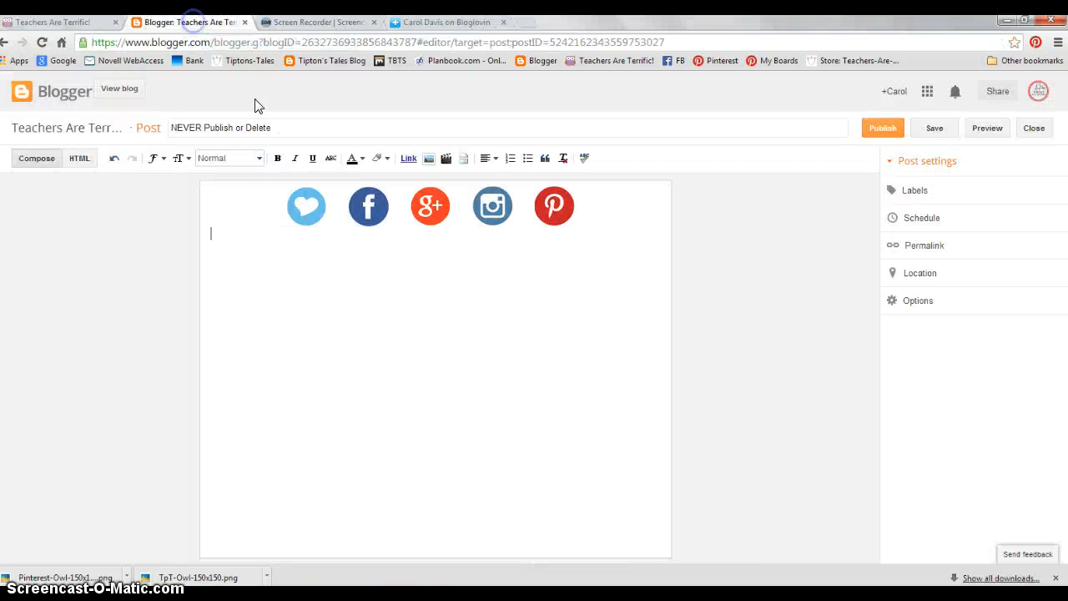
left_click(301, 208)
left_click(410, 160)
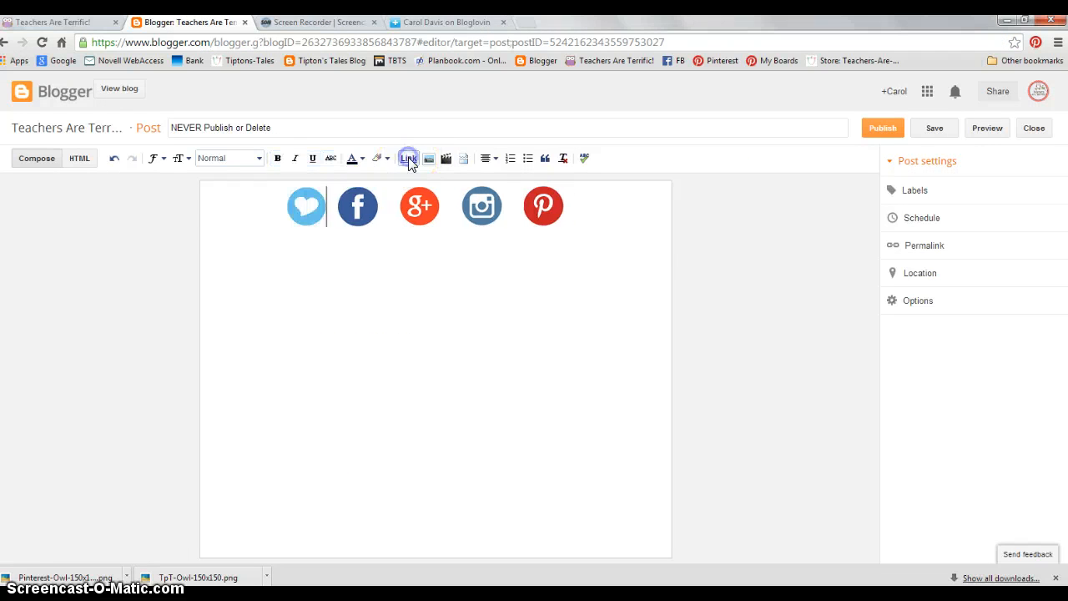
left_click(301, 209)
left_click(409, 158)
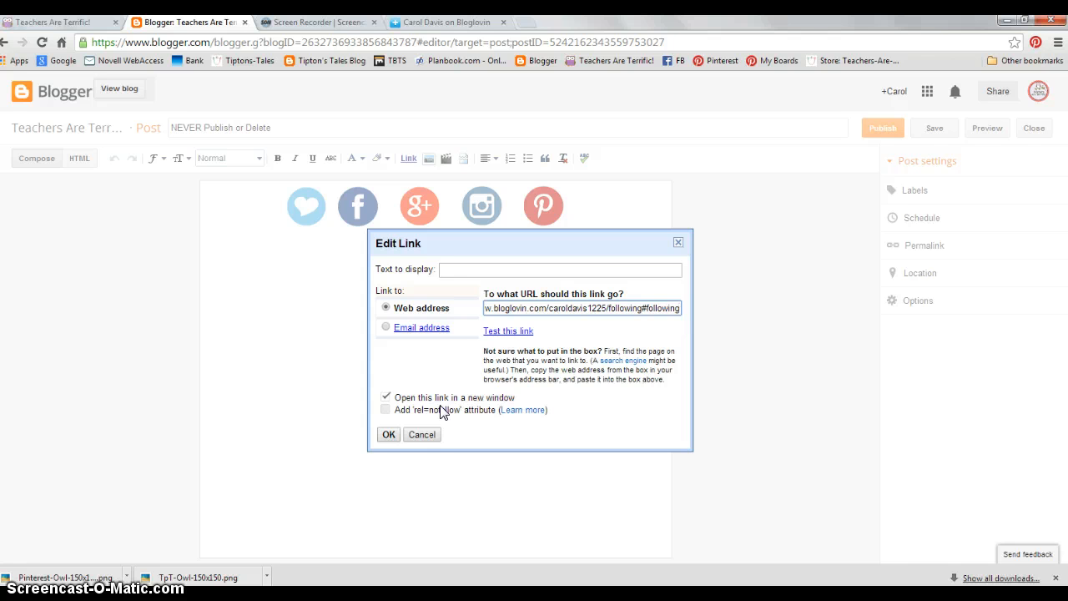
left_click(389, 435)
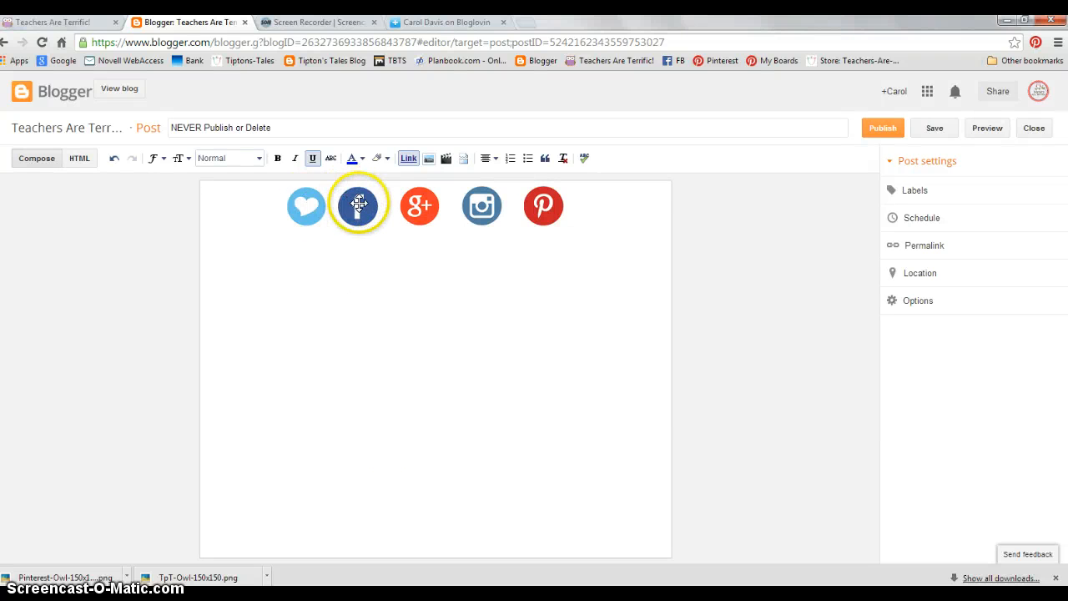
- Replace the Bloglovin page with the Teachers Are Terrific Facebook page, reached through the Facebook home page, and copy its web address
left_click(448, 22)
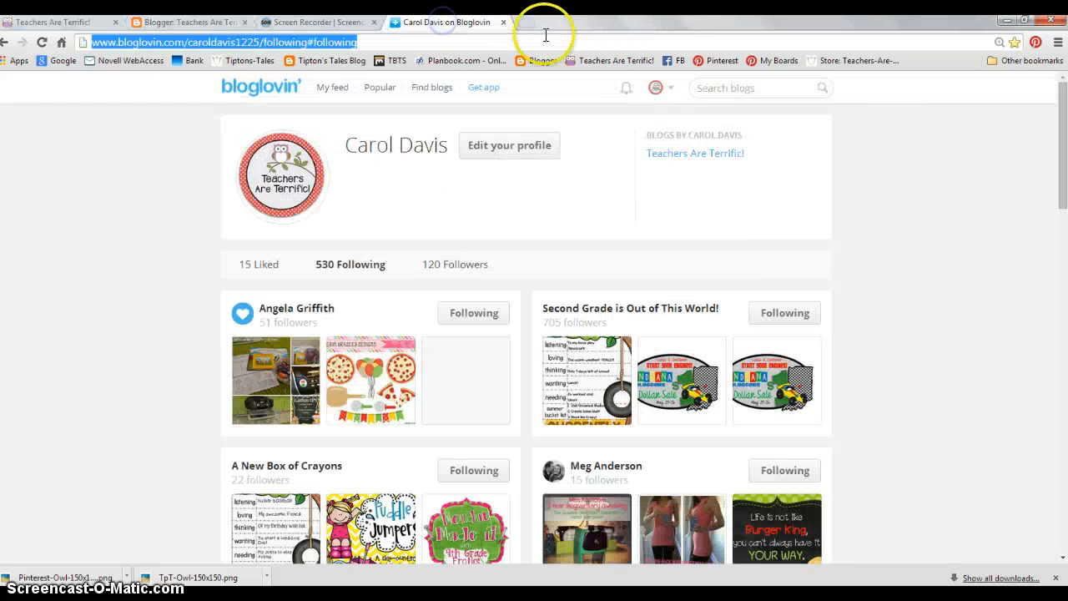
left_click(670, 60)
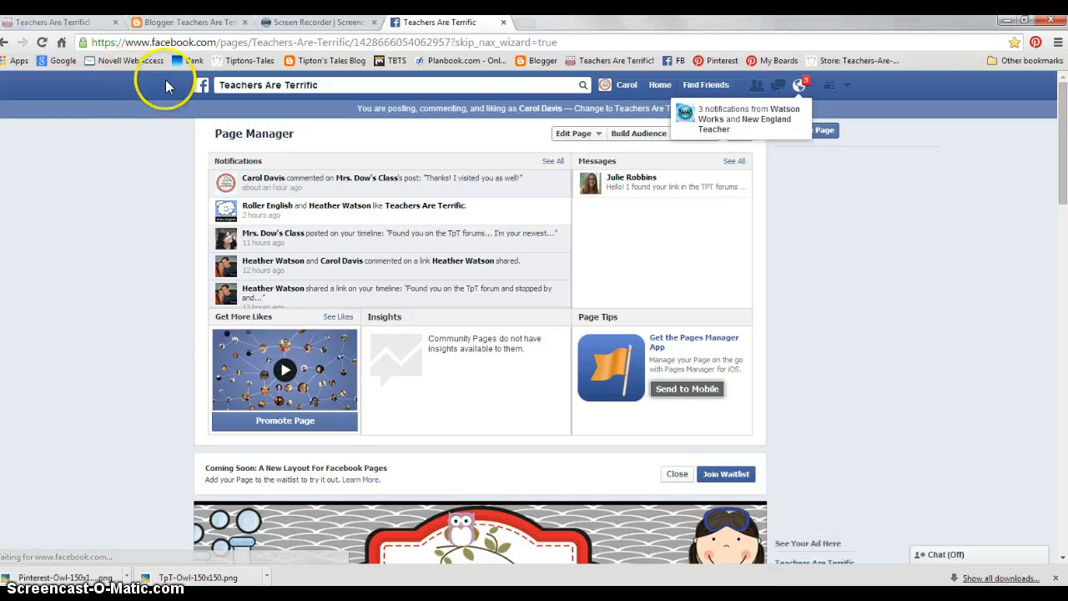
left_click(201, 84)
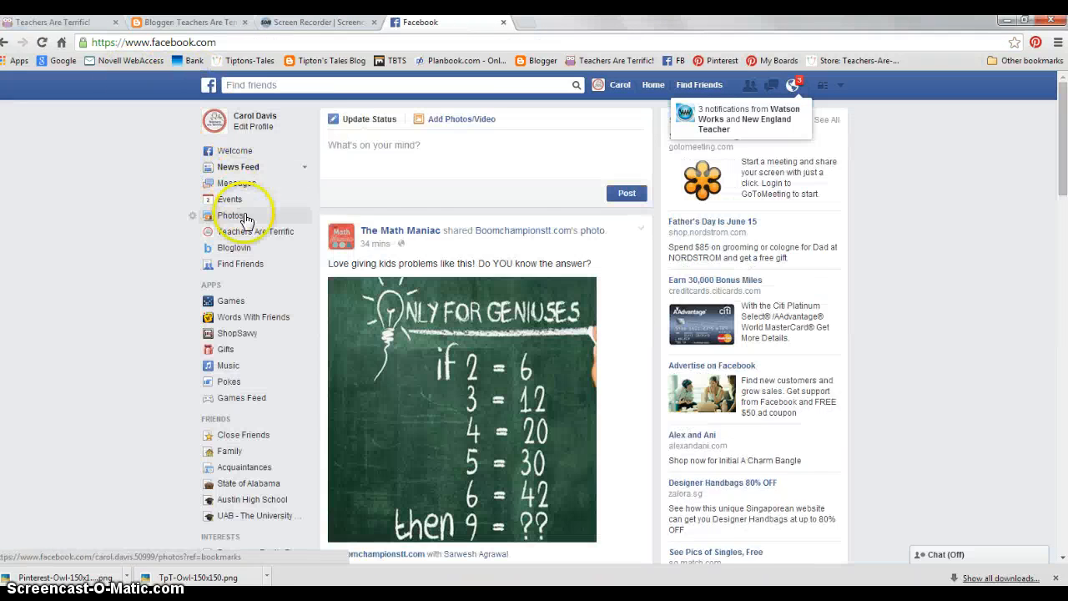
left_click(250, 231)
left_click(348, 43)
key("ctrl+c")
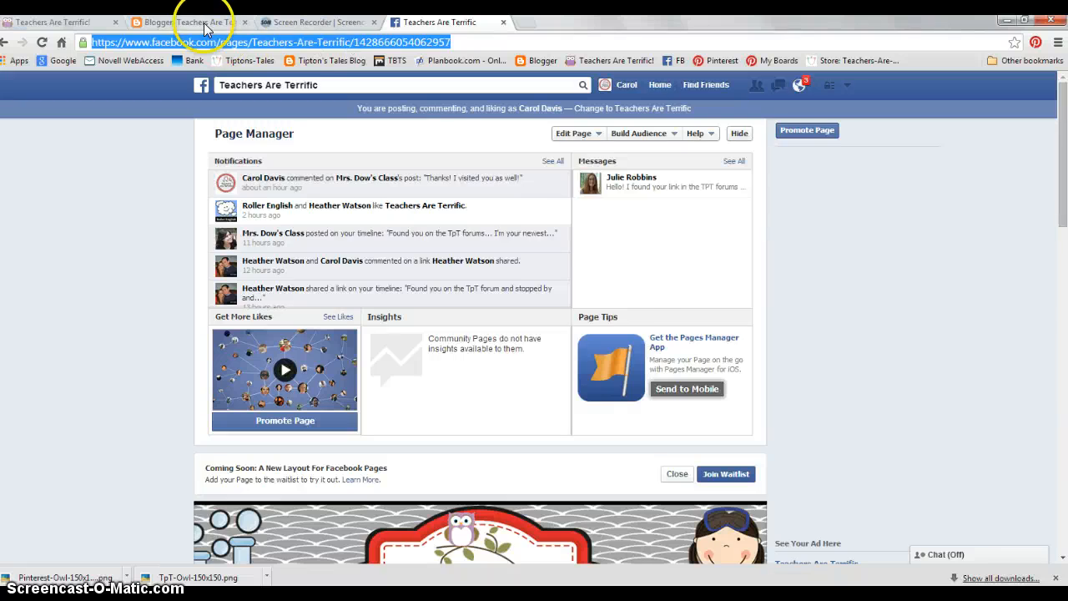
- Link the Facebook icon in the Blogger post to the copied Teachers Are Terrific Facebook page address
left_click(205, 24)
left_click(358, 207)
left_click(407, 159)
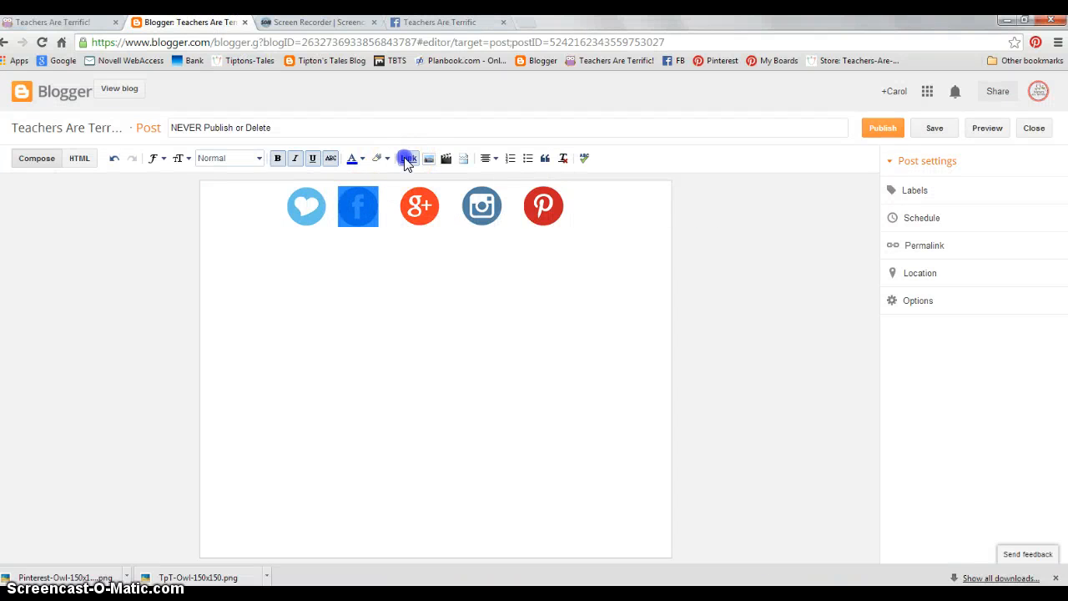
left_click(358, 206)
left_click(406, 159)
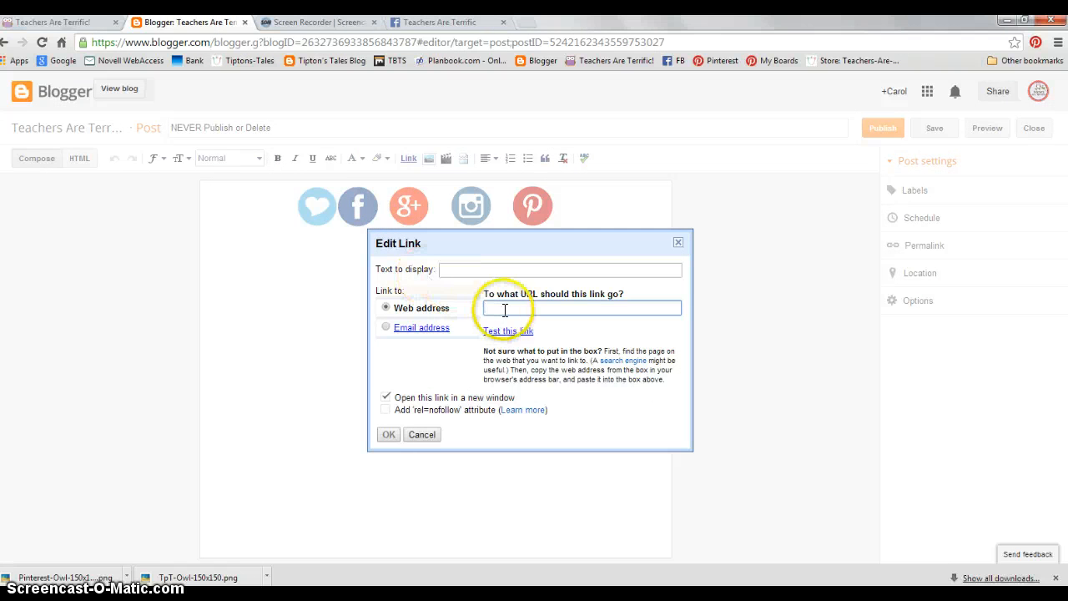
key("ctrl+v")
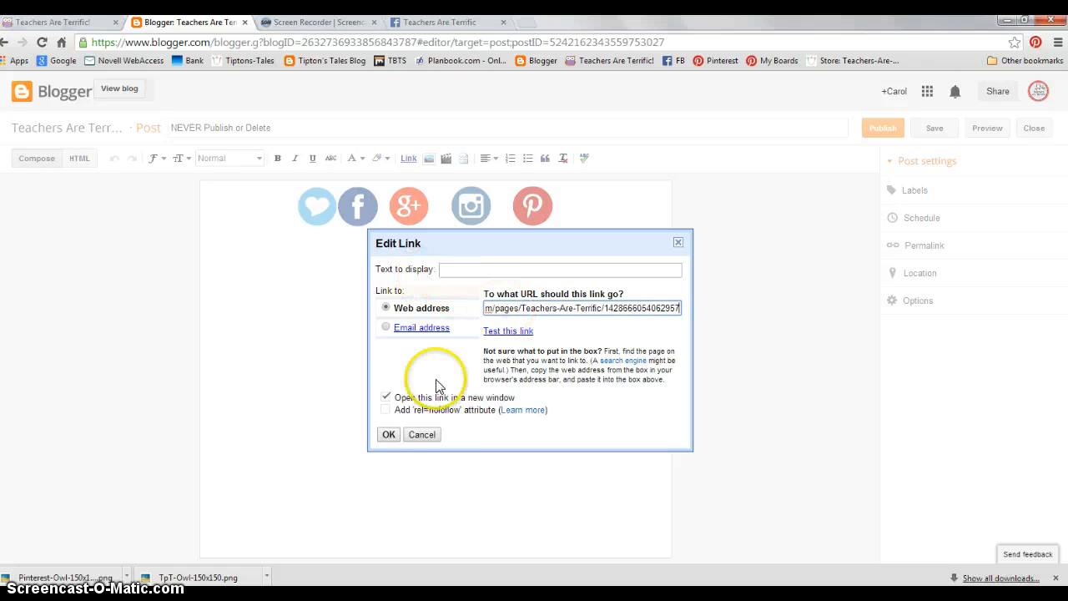
left_click(388, 434)
- Replace the Facebook page with the blog owner's Google+ profile page, reached through the Google home page, and copy its web address
left_click(423, 24)
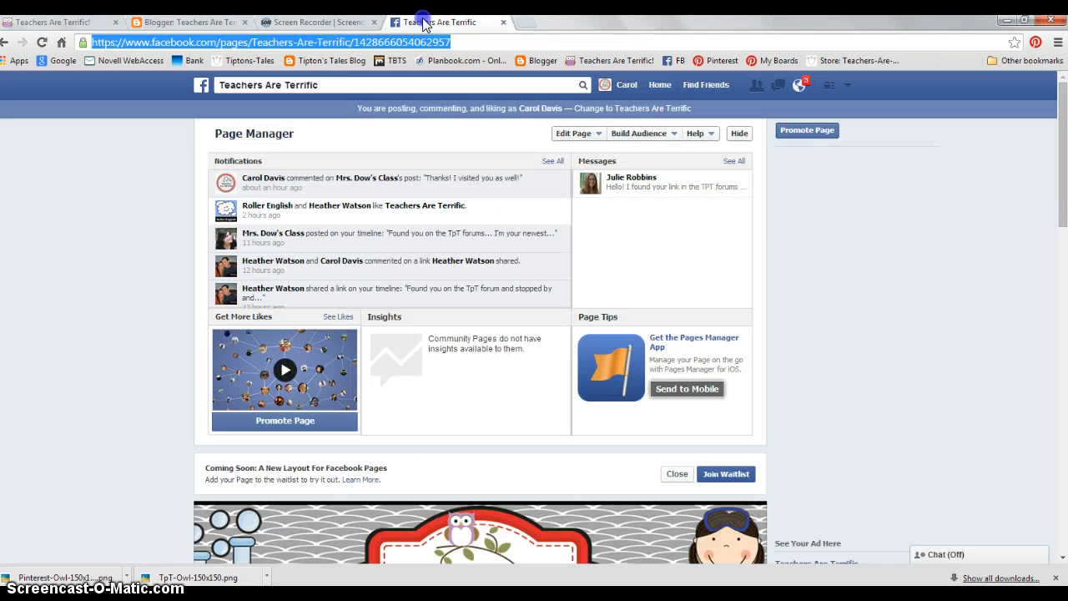
left_click(60, 60)
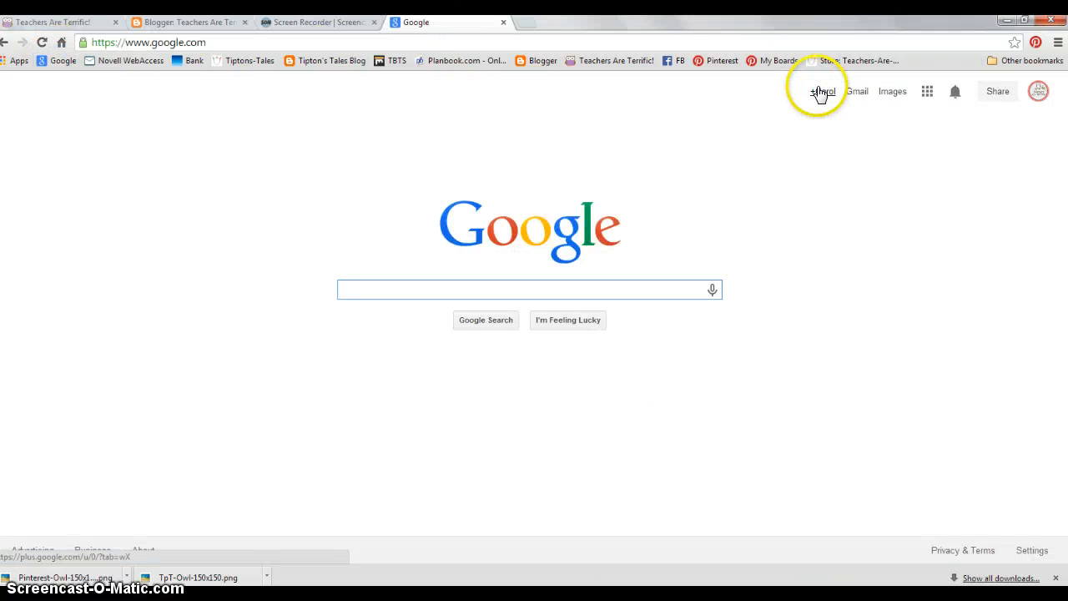
left_click(819, 92)
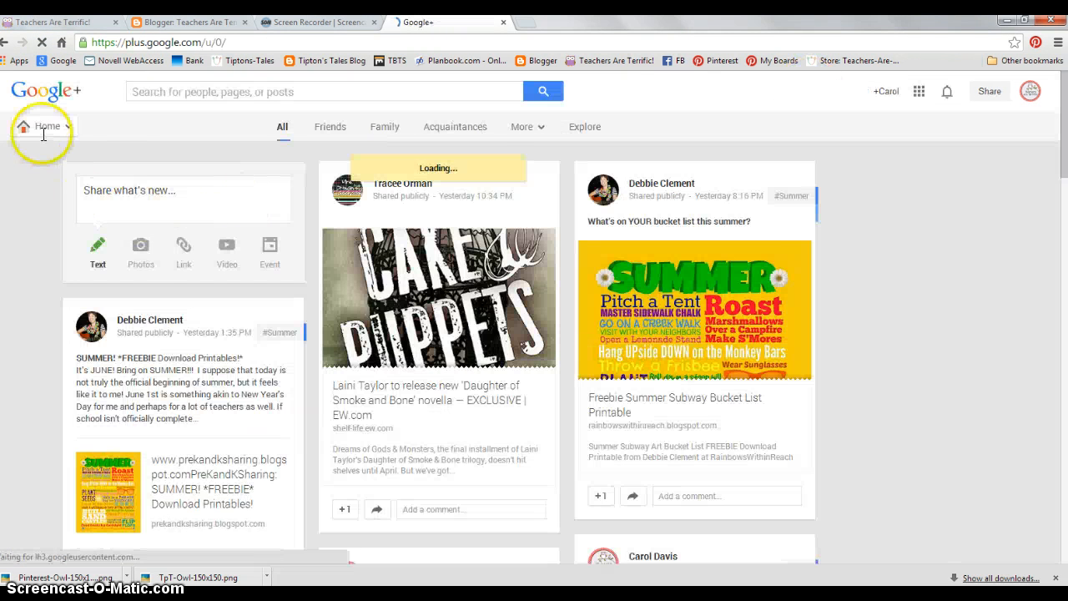
left_click(52, 125)
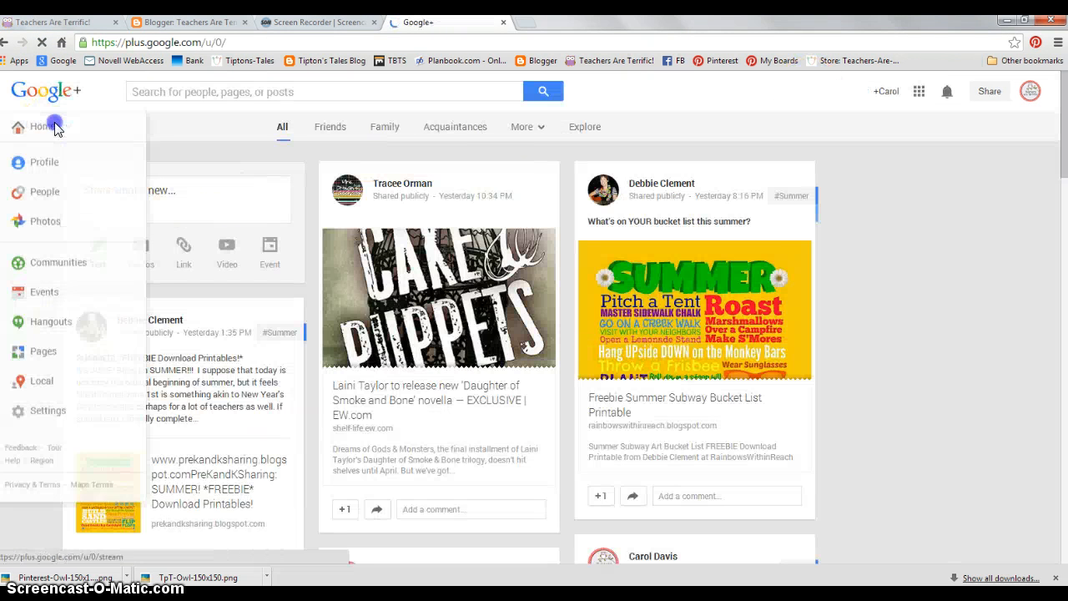
left_click(46, 162)
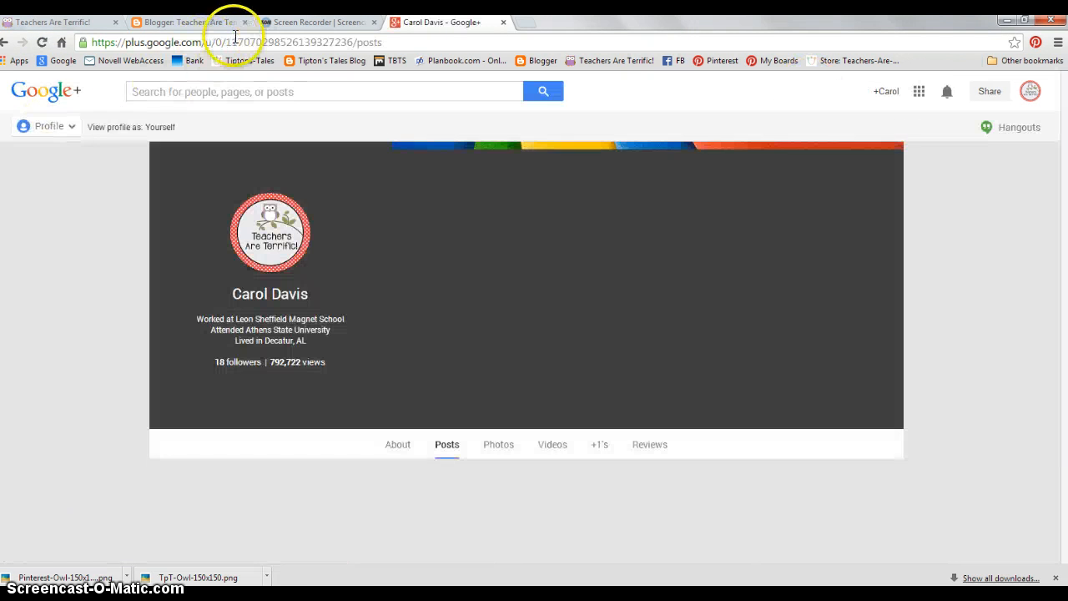
left_click(235, 42)
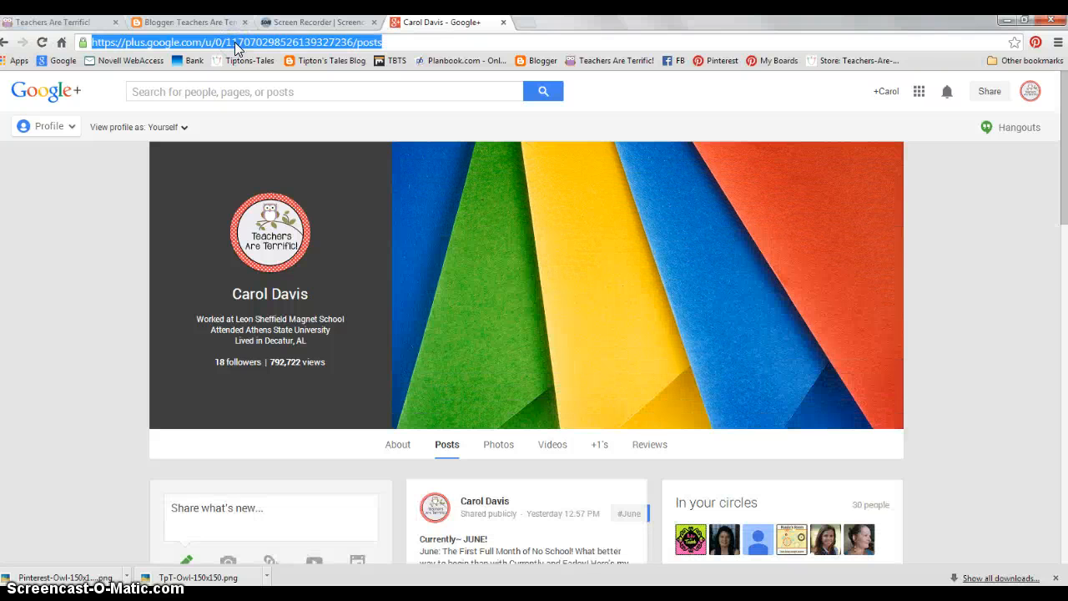
- Link the Google+ icon in the Blogger post to the copied Google+ profile address, opening in a new window
left_click(167, 22)
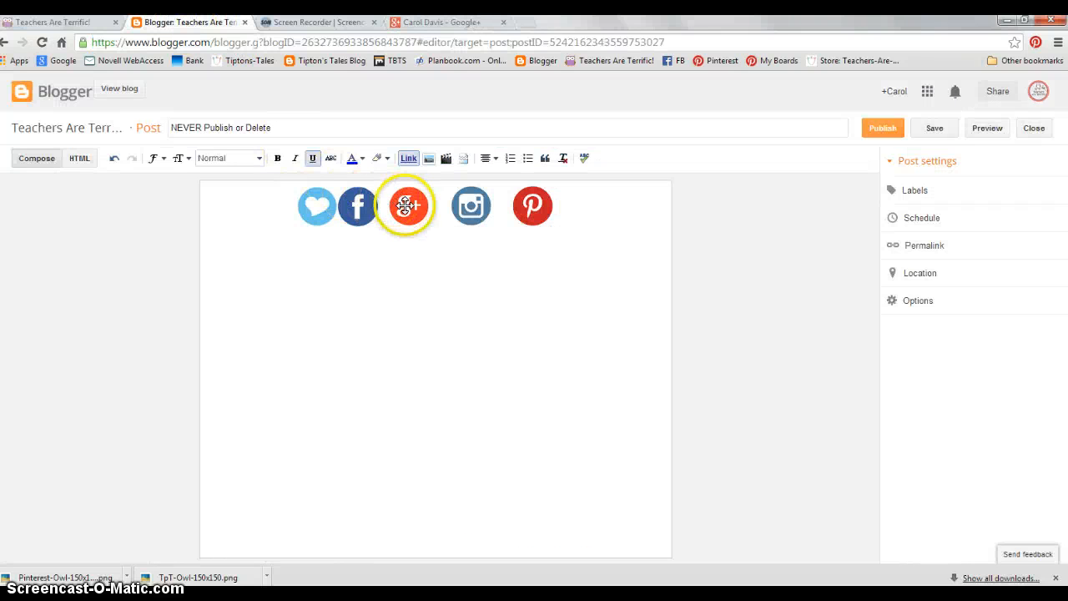
left_click(405, 206)
left_click(404, 158)
left_click(407, 207)
left_click(405, 158)
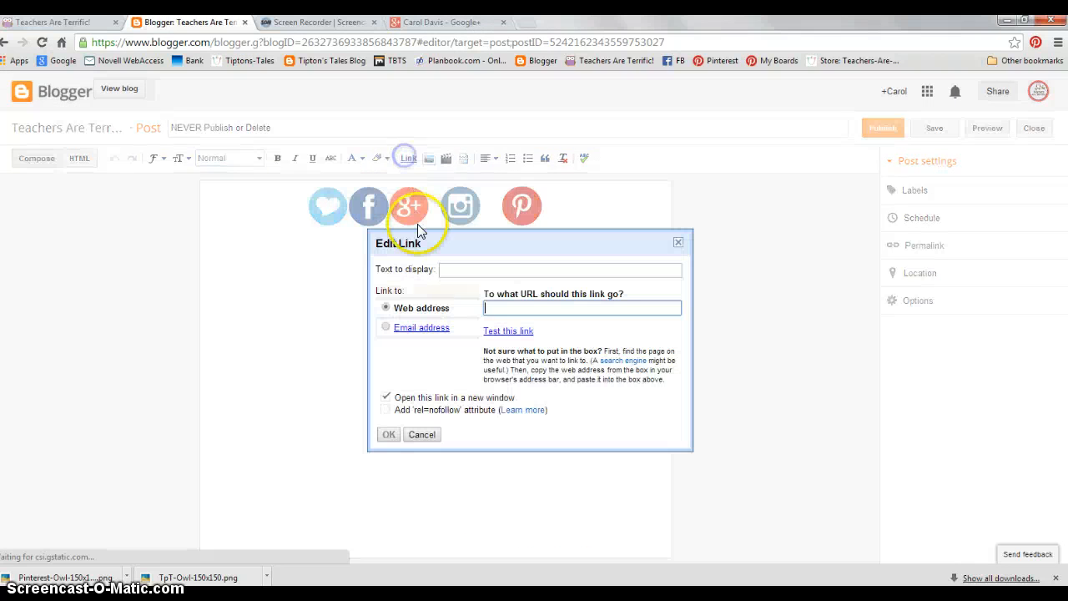
key("ctrl+v")
left_click(388, 435)
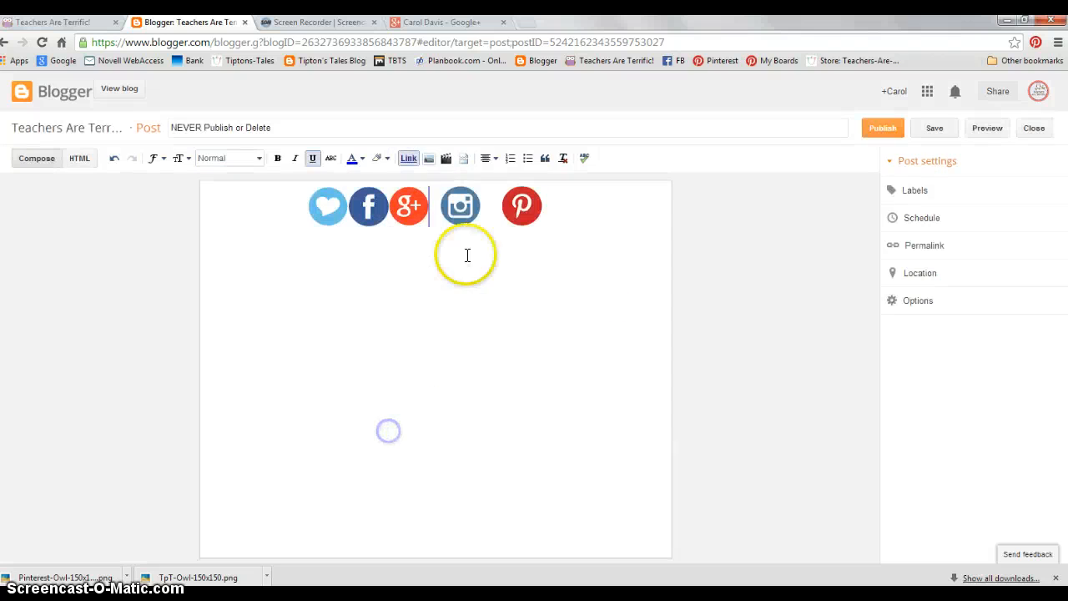
- Search Google for "instagram" in place of the Google+ page and open the Instagram website from the results
left_click(463, 210)
left_click(445, 24)
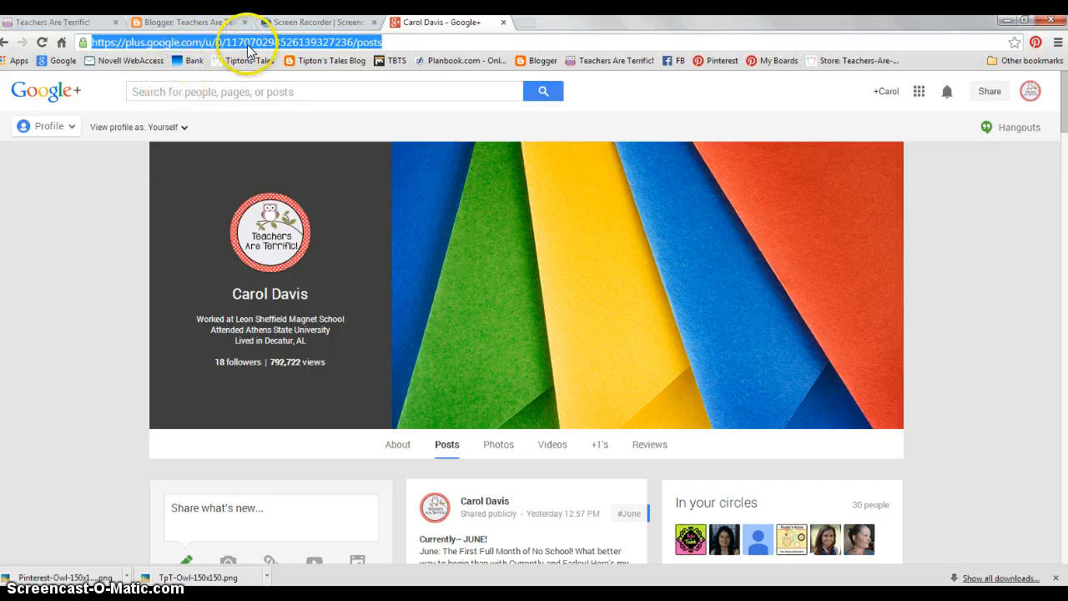
type("instagra")
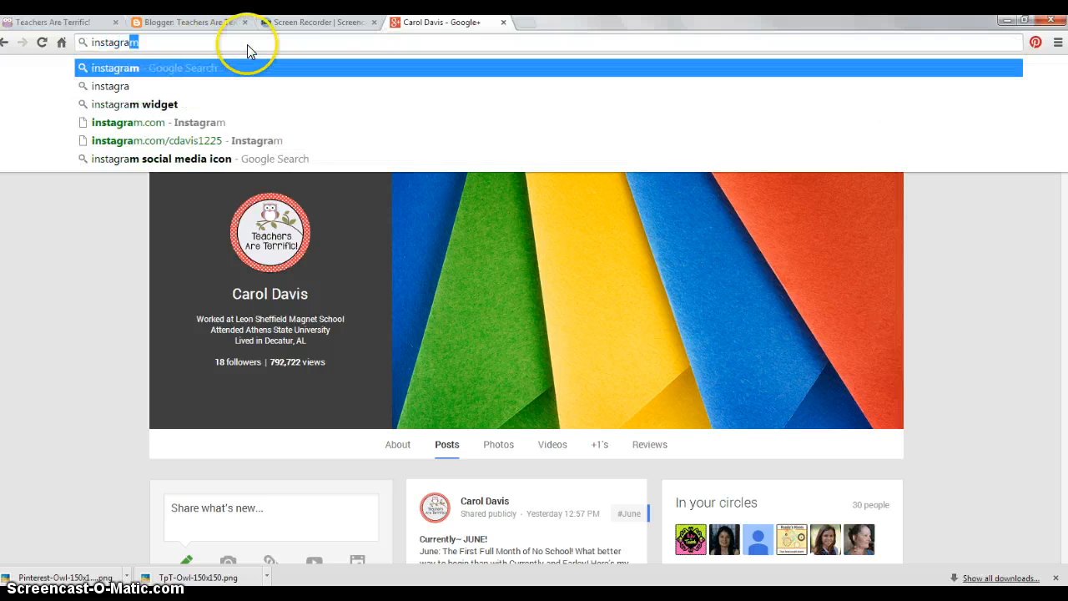
type("m")
key("Return")
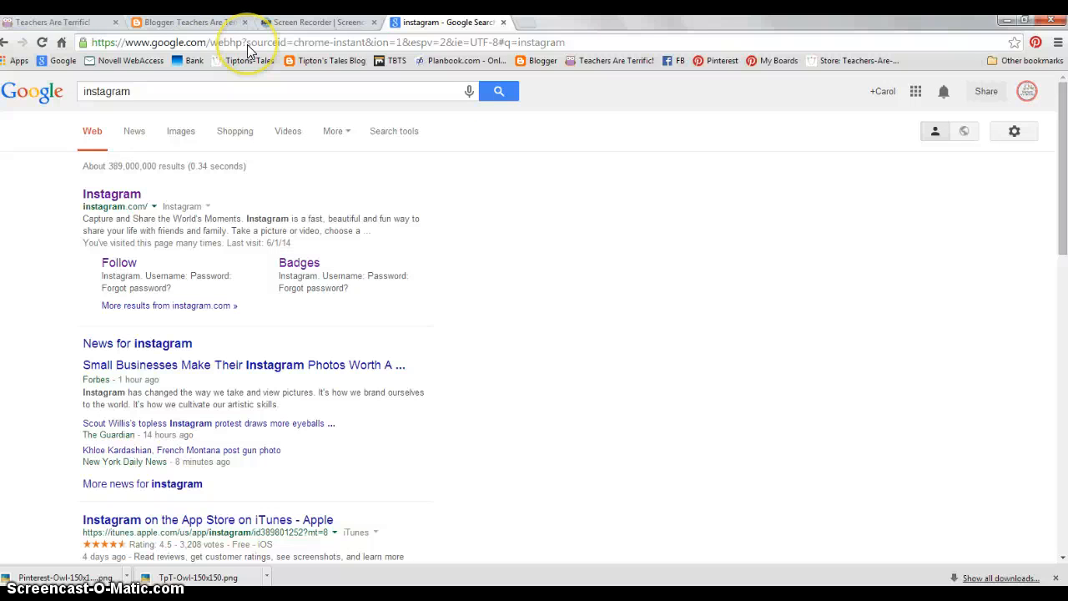
left_click(90, 195)
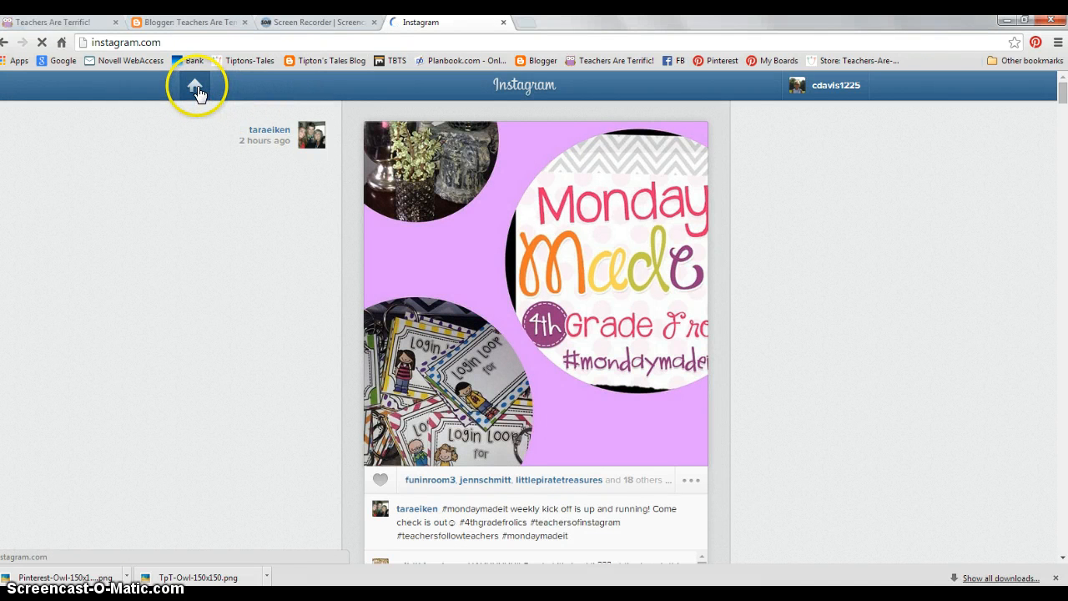
- View the account's own Instagram profile page and copy its web address
left_click(830, 84)
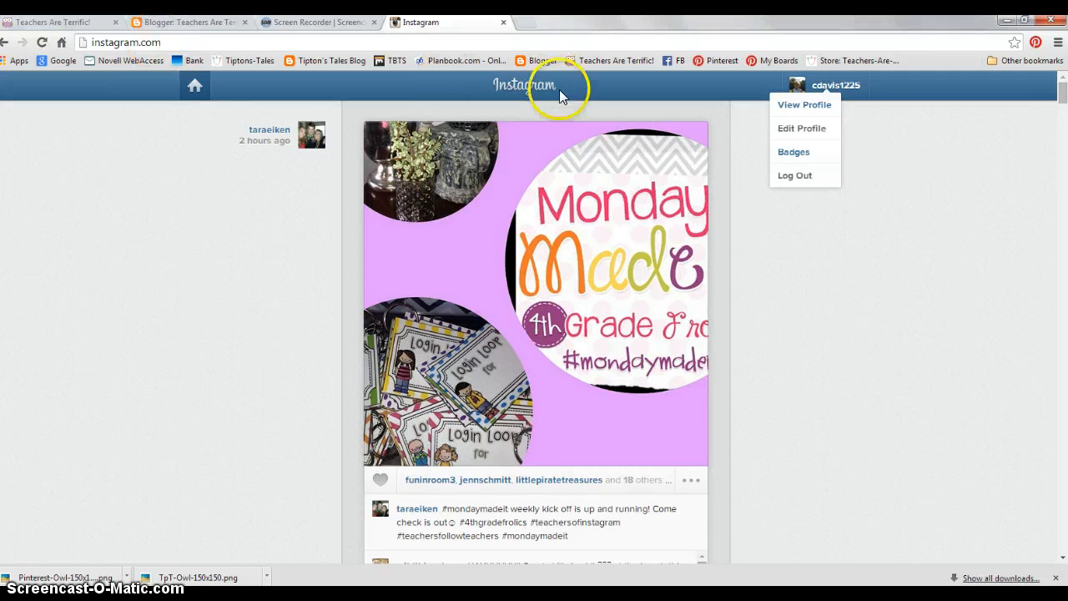
left_click(194, 87)
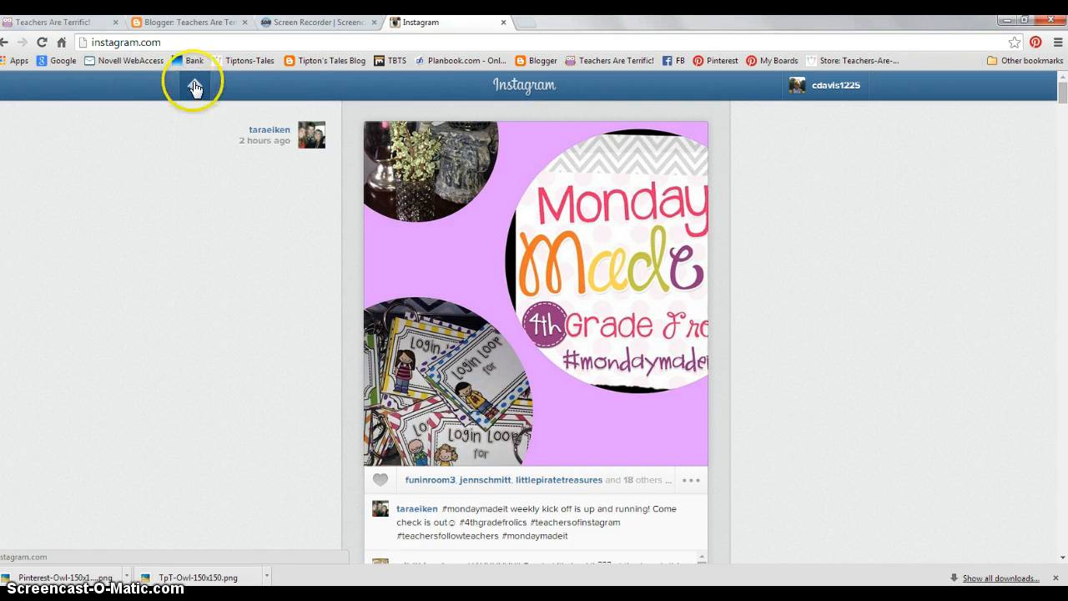
left_click(178, 38)
left_click(162, 203)
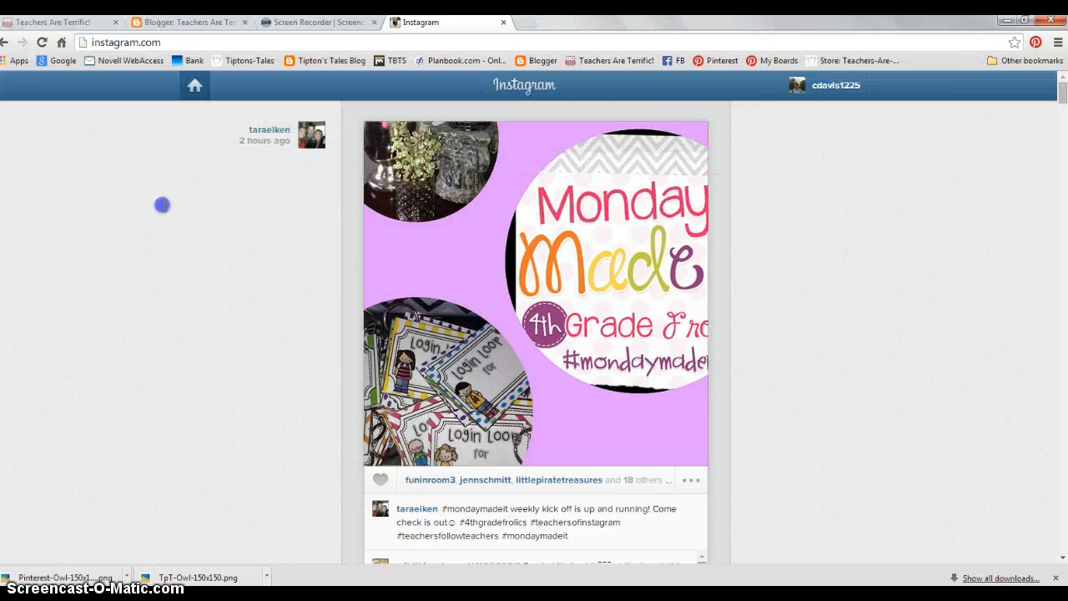
left_click(797, 86)
left_click(795, 106)
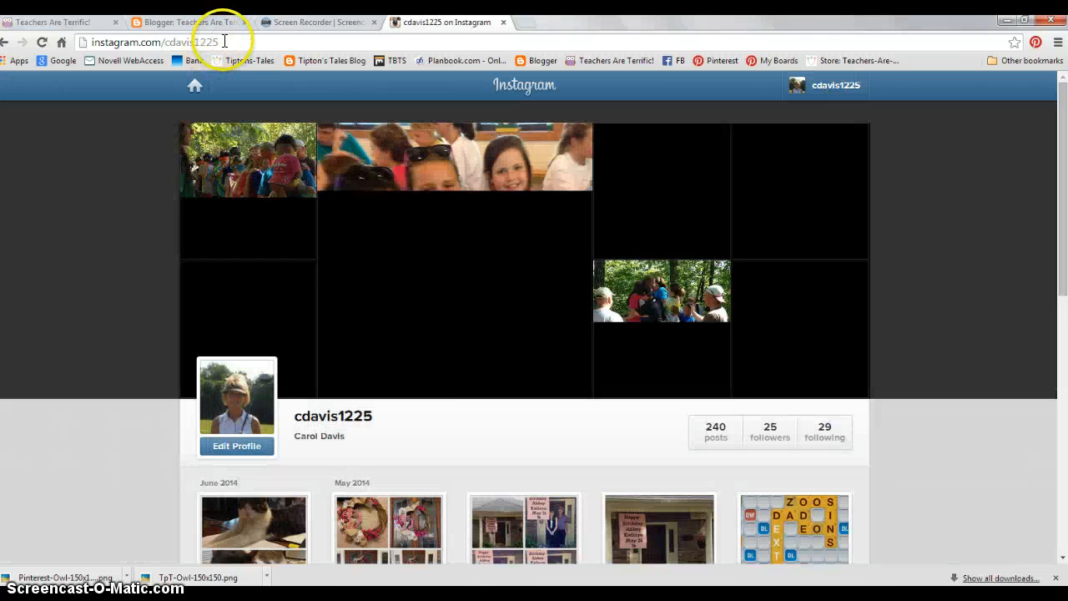
left_click(223, 41)
key("ctrl+c")
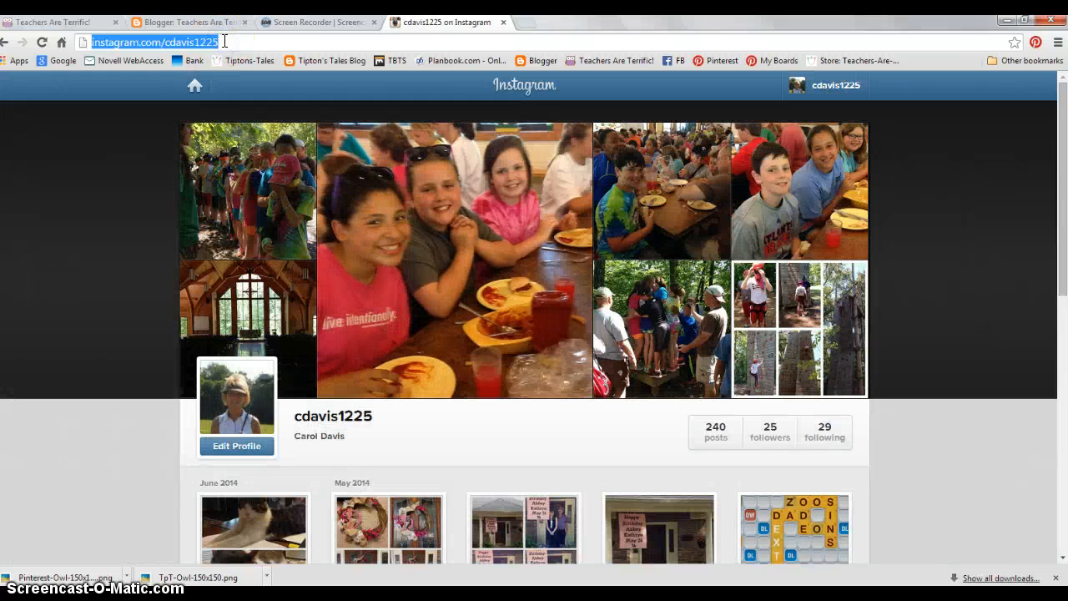
- Link the Instagram icon in the Blogger post to the copied Instagram profile address, opening in a new window
left_click(199, 22)
left_click(462, 208)
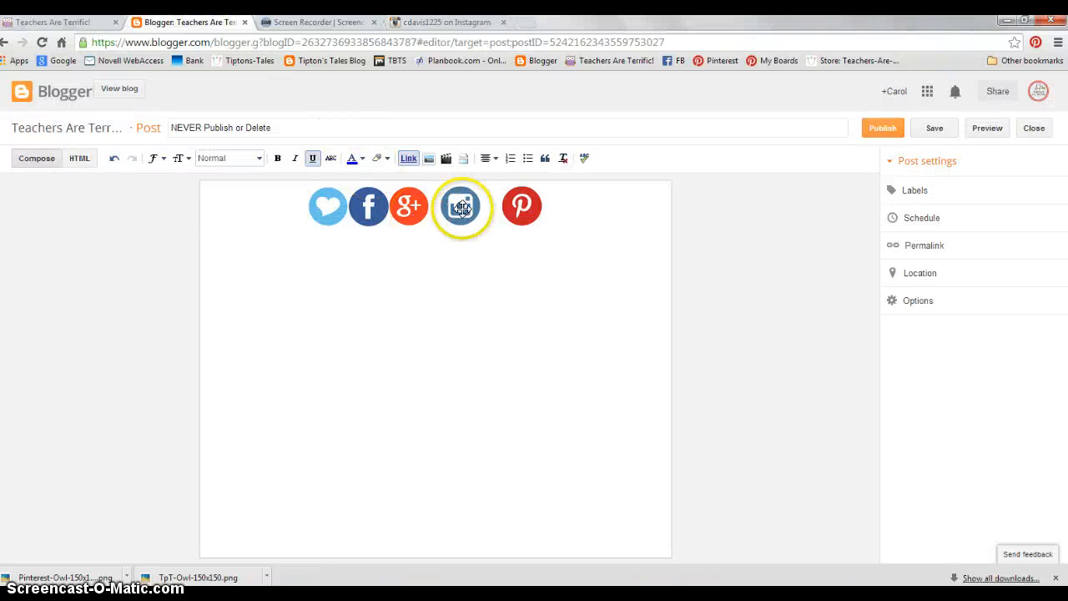
left_click(458, 203)
left_click(409, 158)
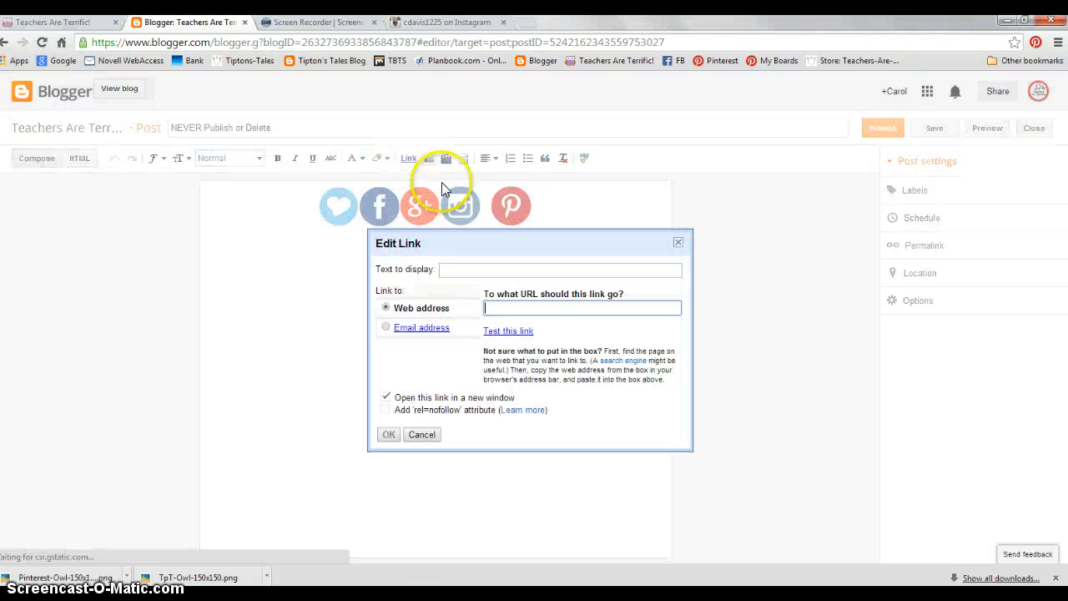
key("ctrl+v")
left_click(389, 434)
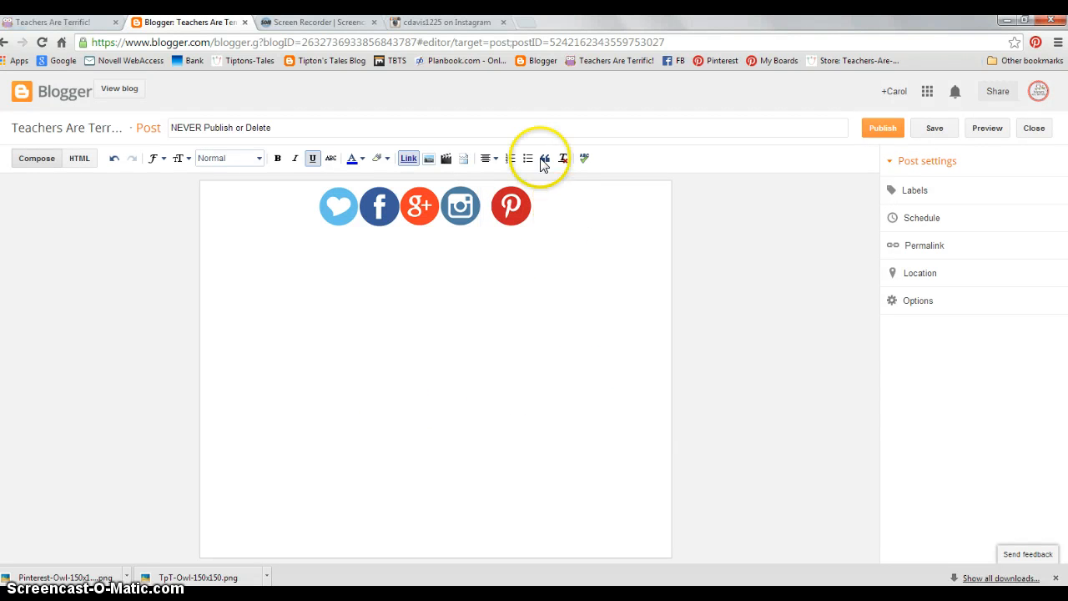
- Replace the Instagram page with the bookmarked Teachers Are Terrific! Pinterest boards page and copy its web address
left_click(437, 23)
left_click(768, 63)
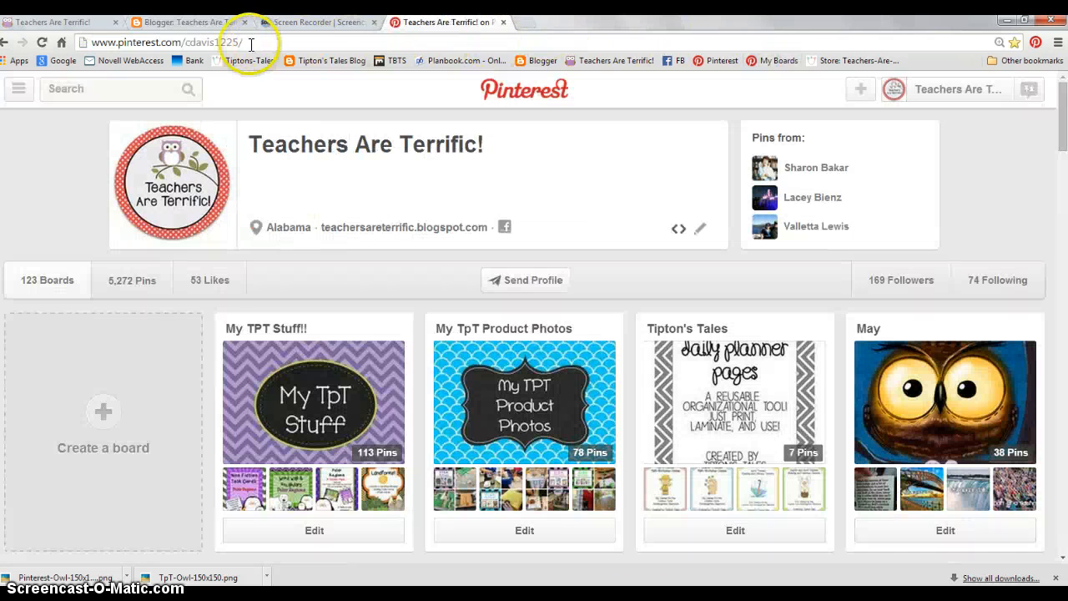
left_click(250, 44)
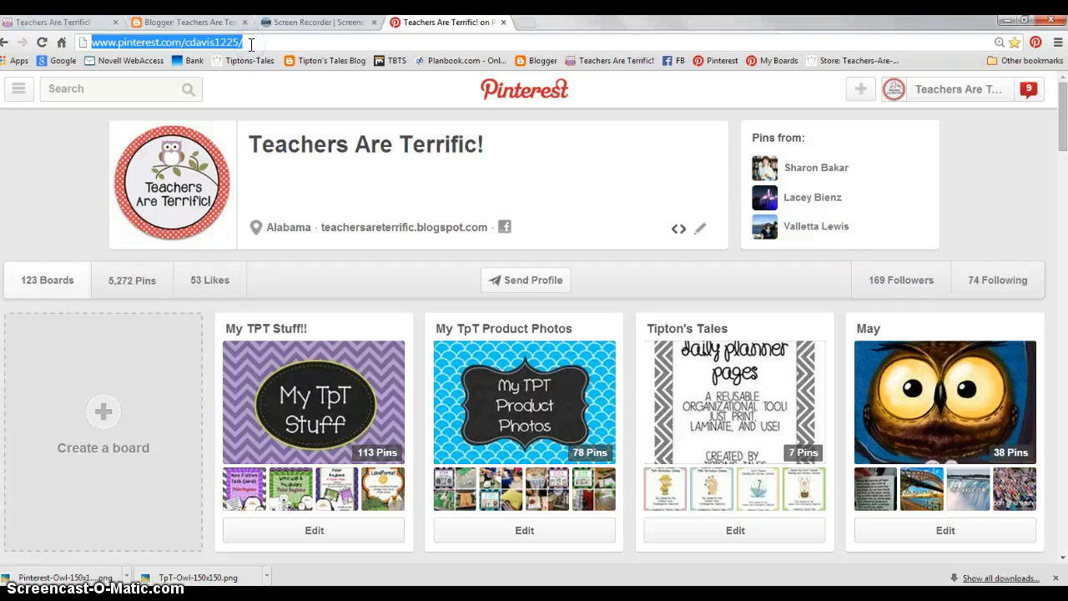
- Link the Pinterest icon in the Blogger post to the copied Pinterest profile address, opening in a new window
left_click(167, 24)
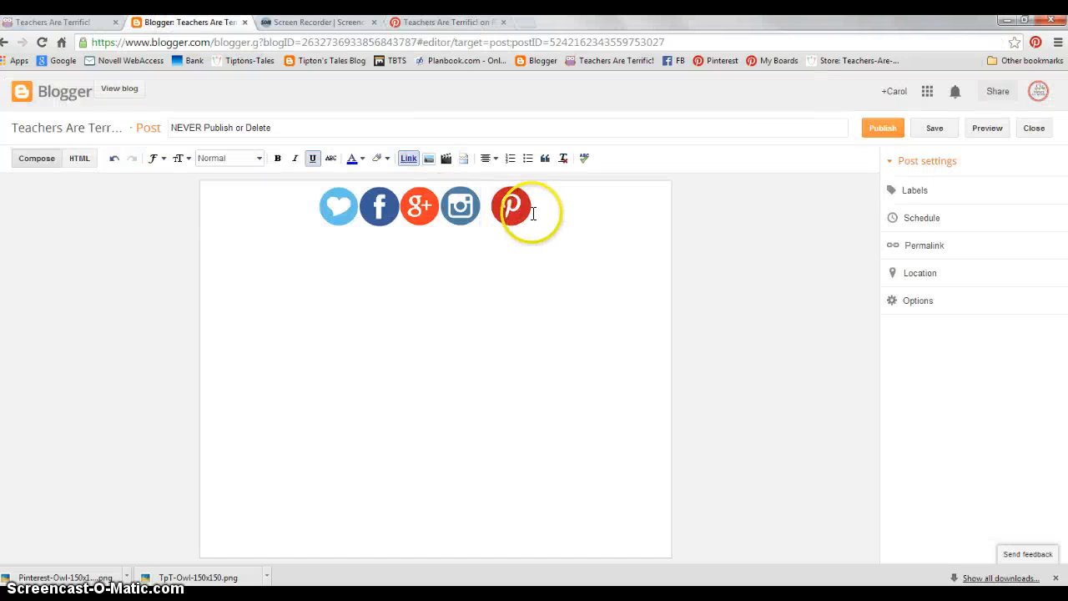
left_click(517, 208)
left_click(408, 161)
left_click(511, 207)
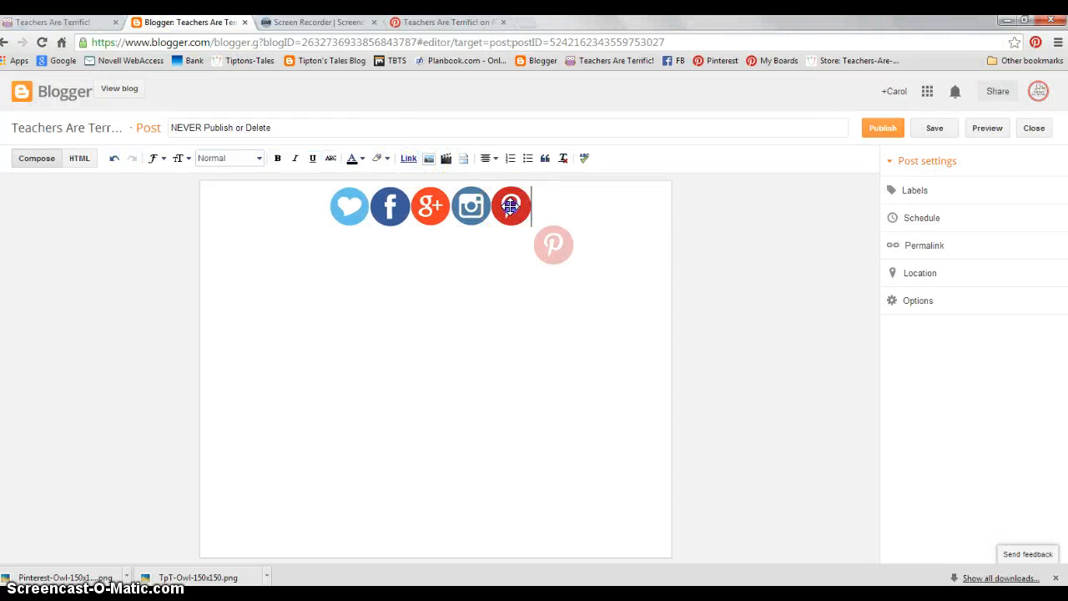
left_click(408, 159)
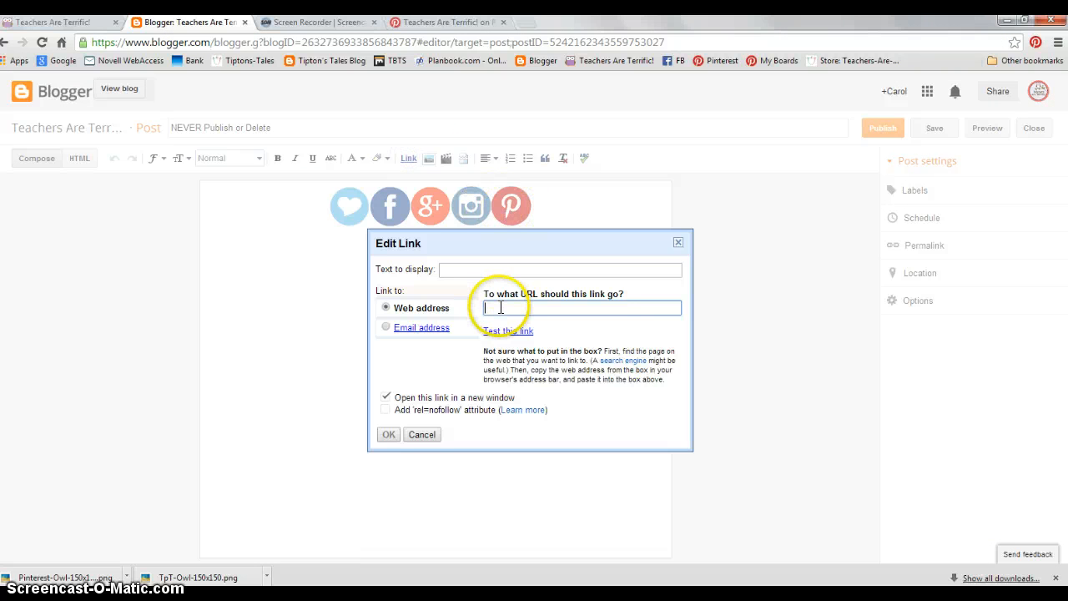
type("http://www.pinterest.com/teach322/")
left_click(389, 434)
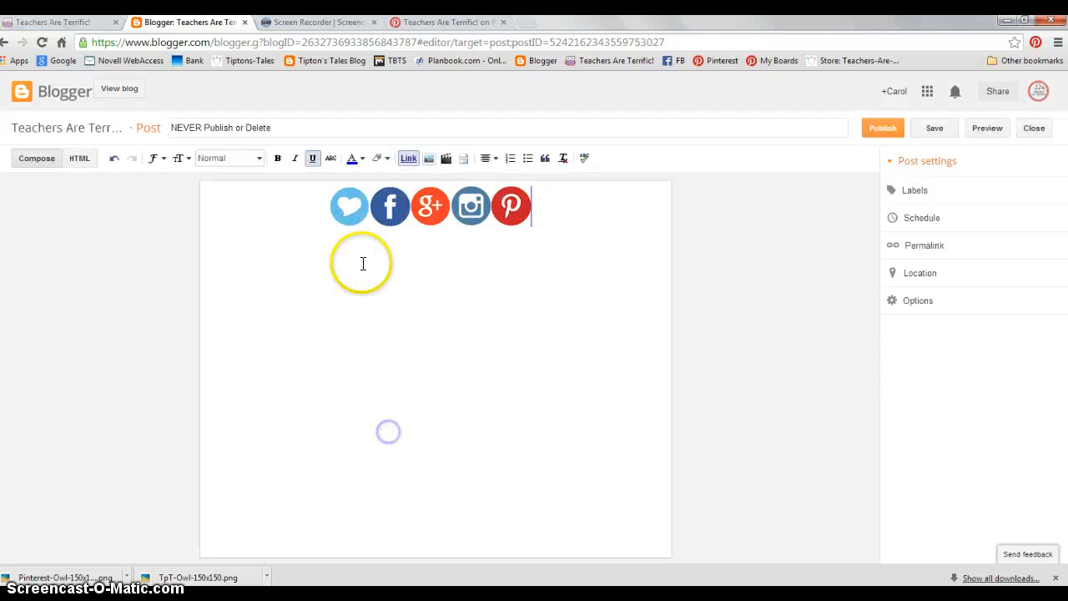
- Select the row of social media icons in the post and apply center alignment
left_click(434, 328)
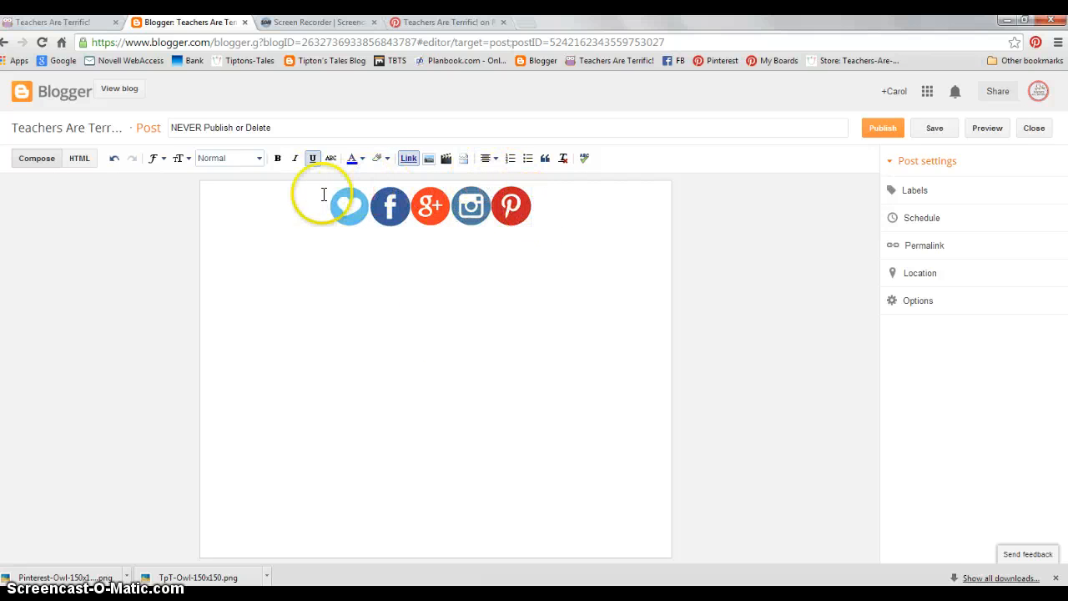
left_click_drag(326, 204, 526, 207)
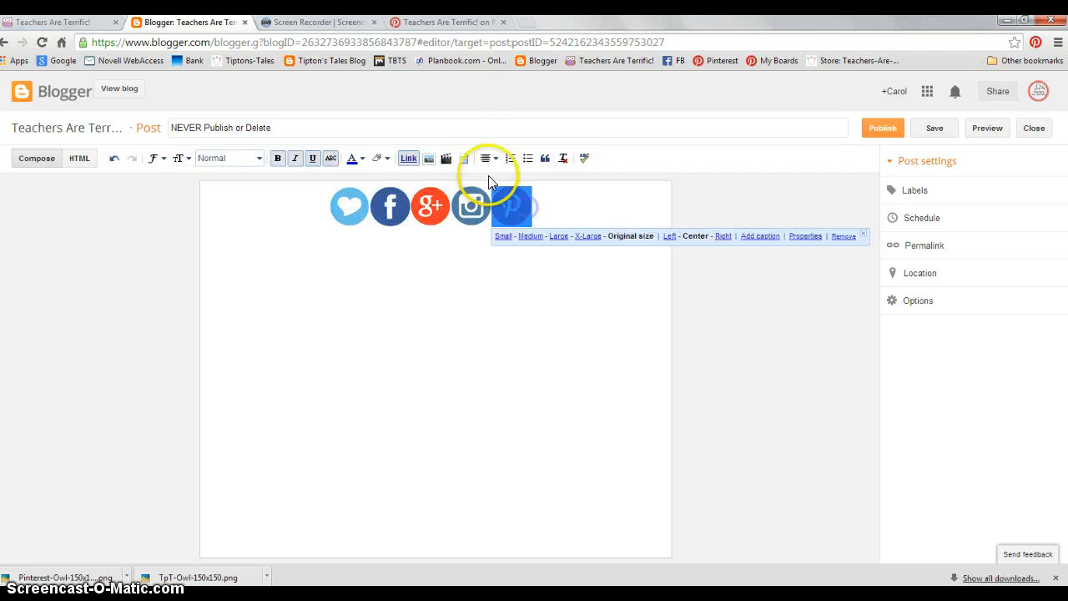
left_click(486, 159)
left_click(496, 192)
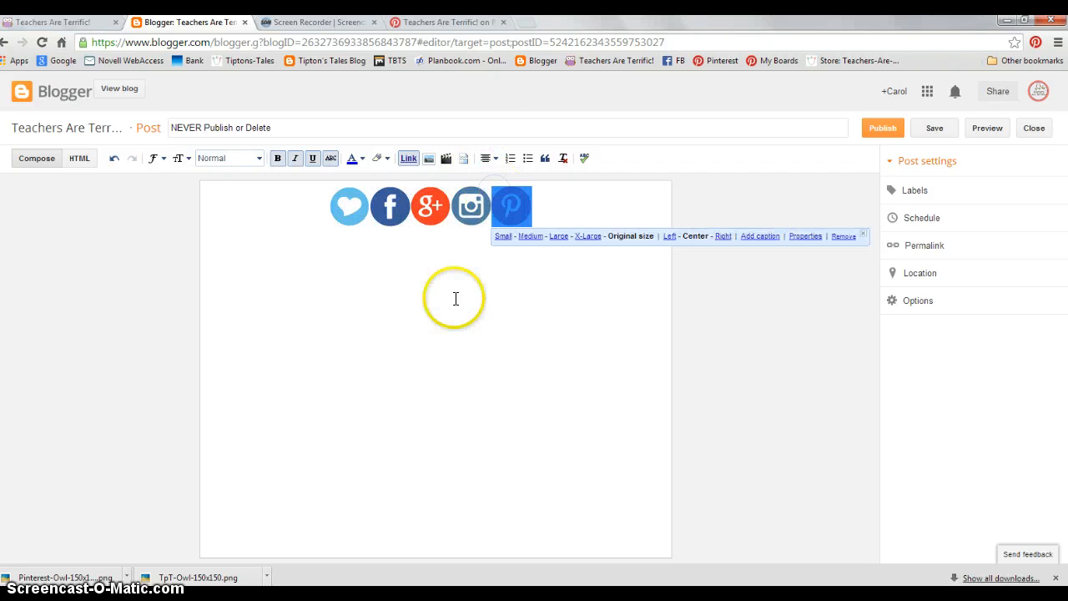
left_click(454, 298)
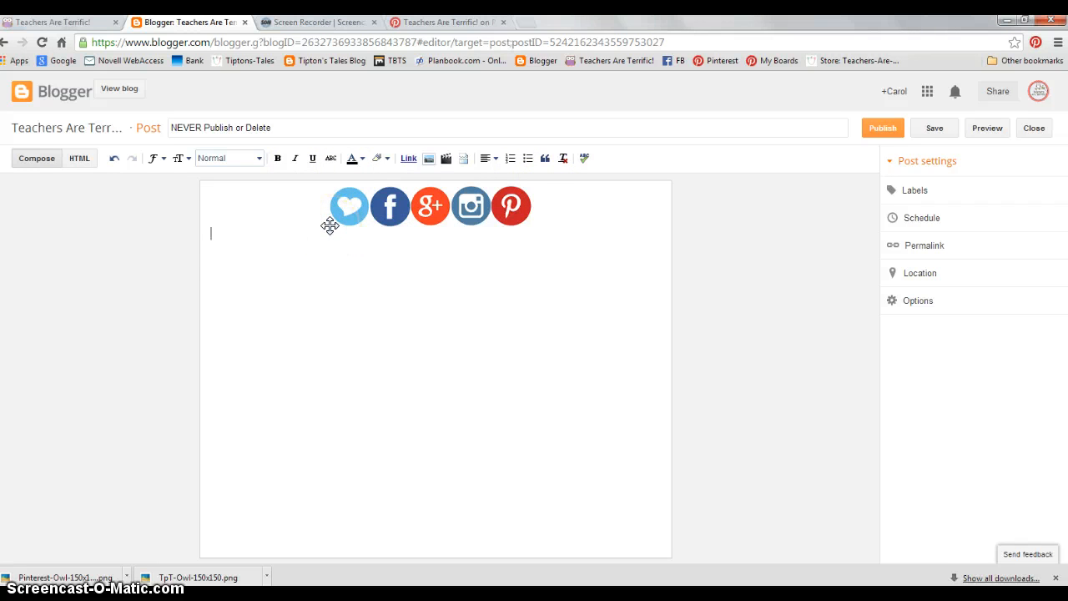
- Select all of the post's HTML code for copying, and save the post from the compose view without publishing it
left_click(80, 158)
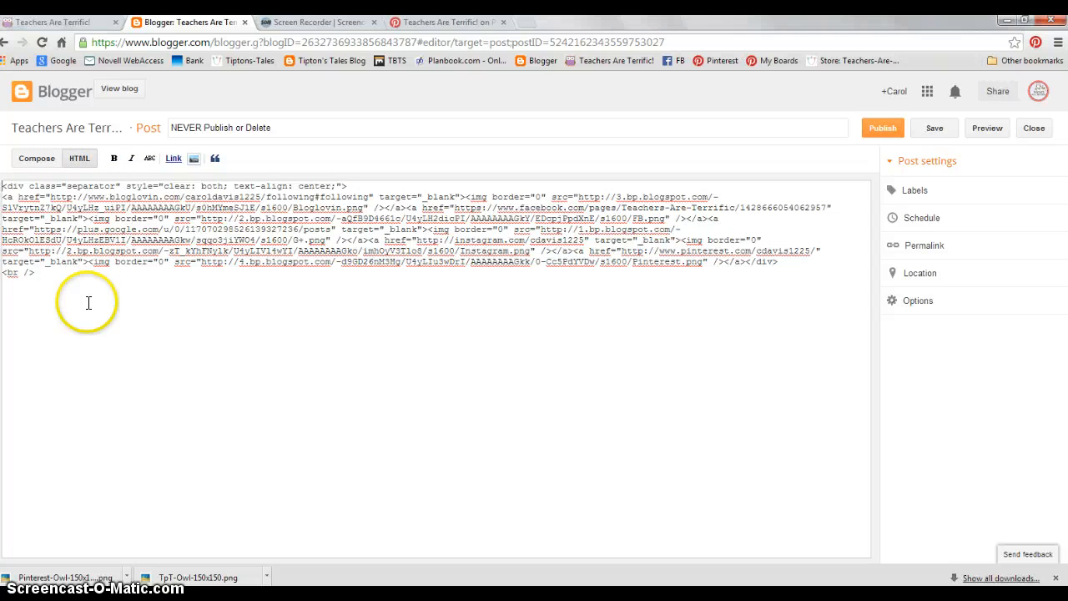
key("ctrl+a")
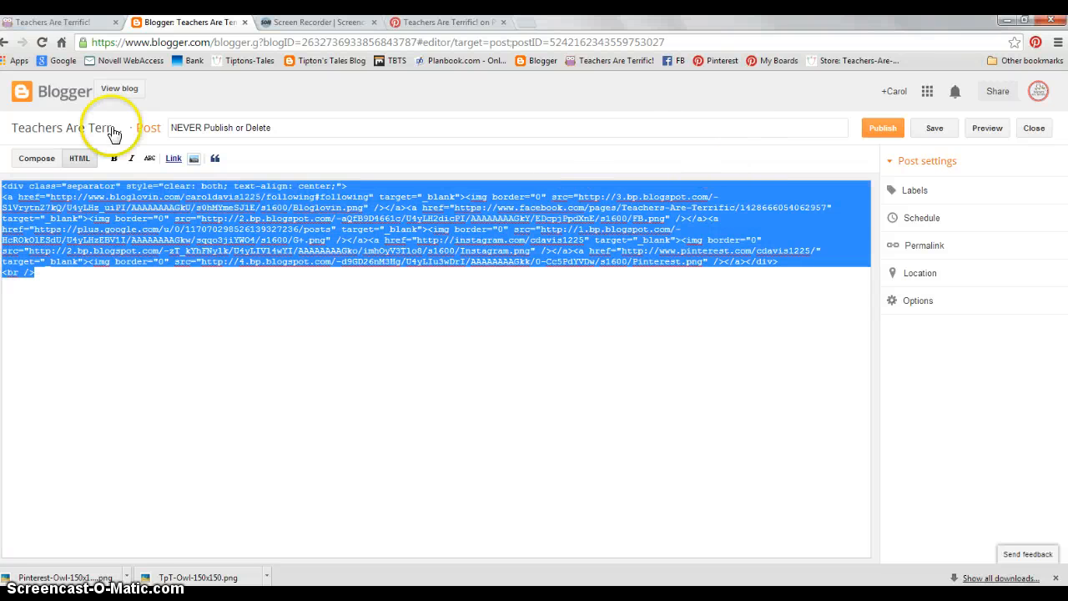
left_click(37, 159)
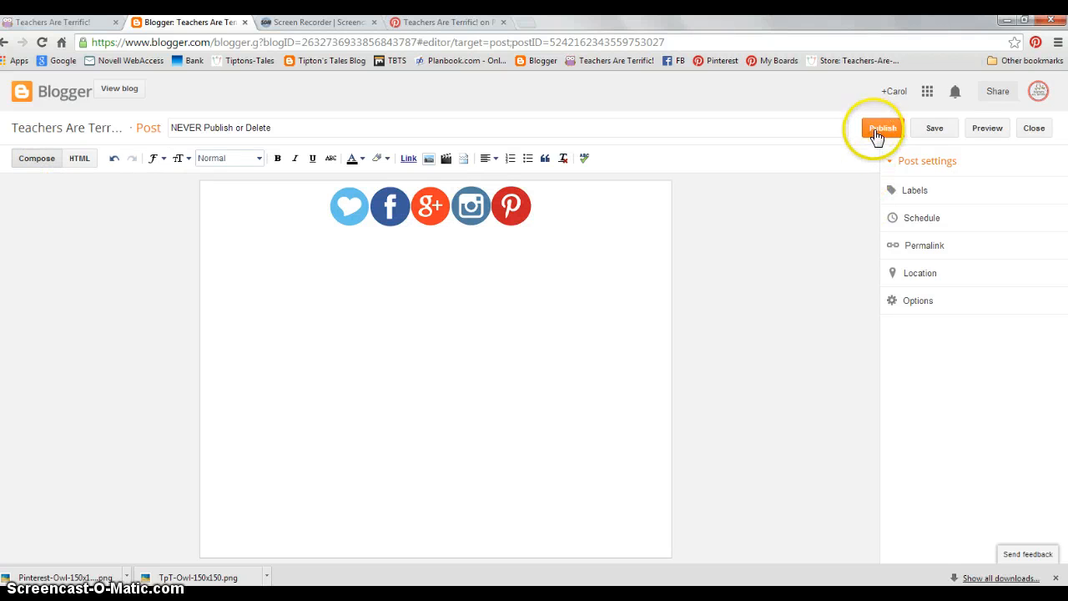
left_click(936, 130)
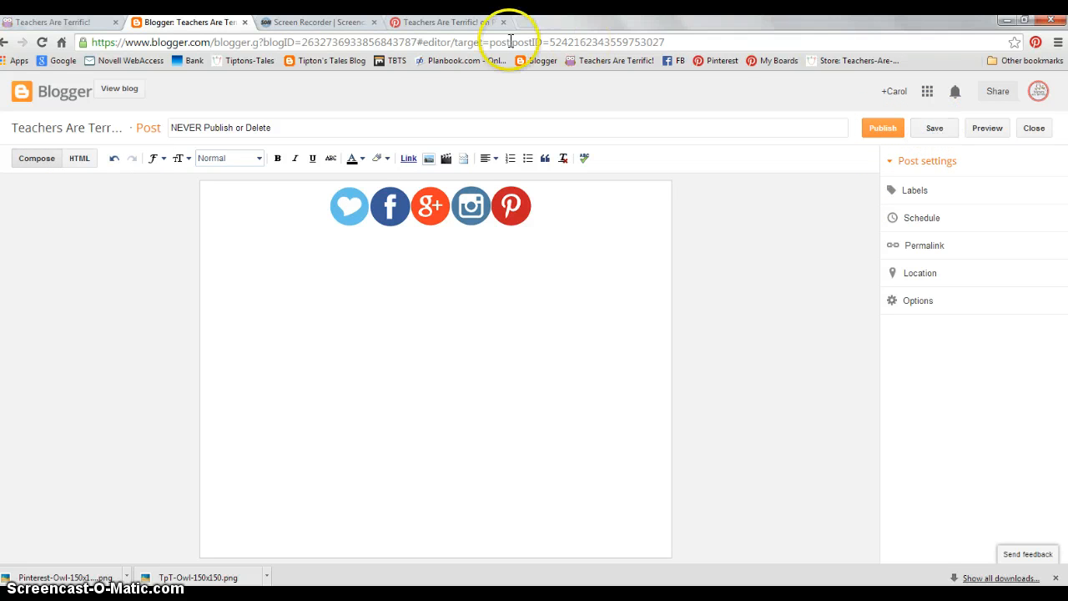
- Leave the post editor and open the layout page of the Teachers Are Terrific! blog at its sidebar gadgets
left_click(52, 94)
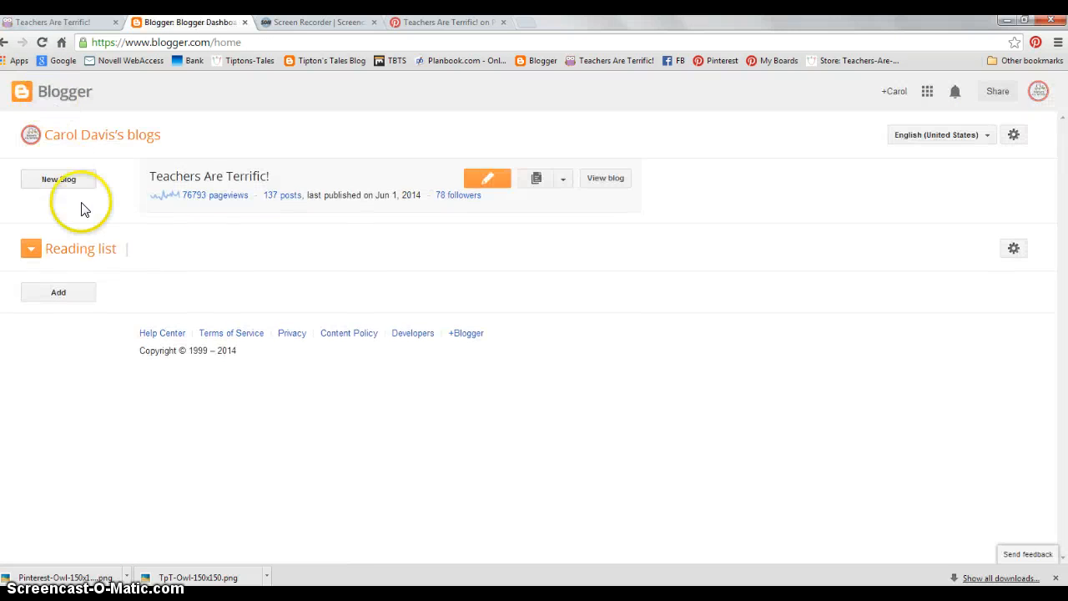
left_click(283, 196)
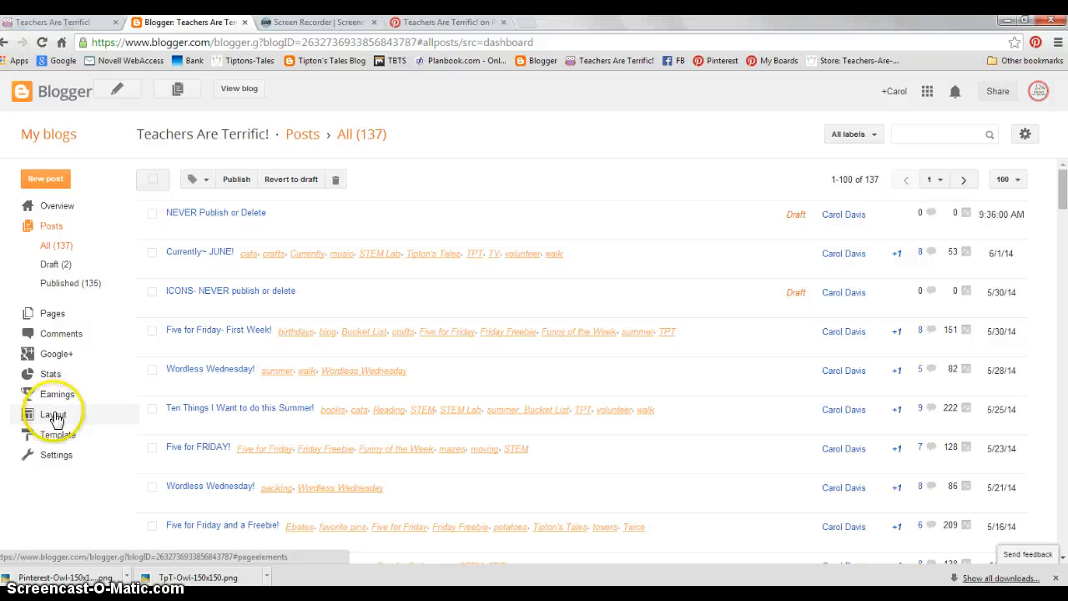
left_click(53, 416)
scroll(120, 360, "down", 2)
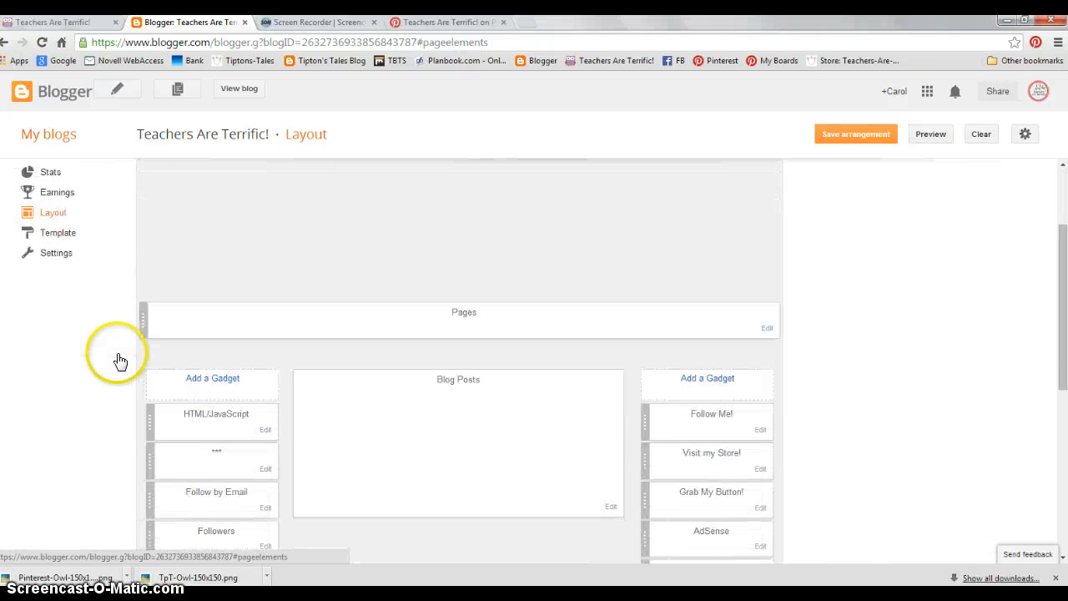
scroll(120, 361, "down", 1)
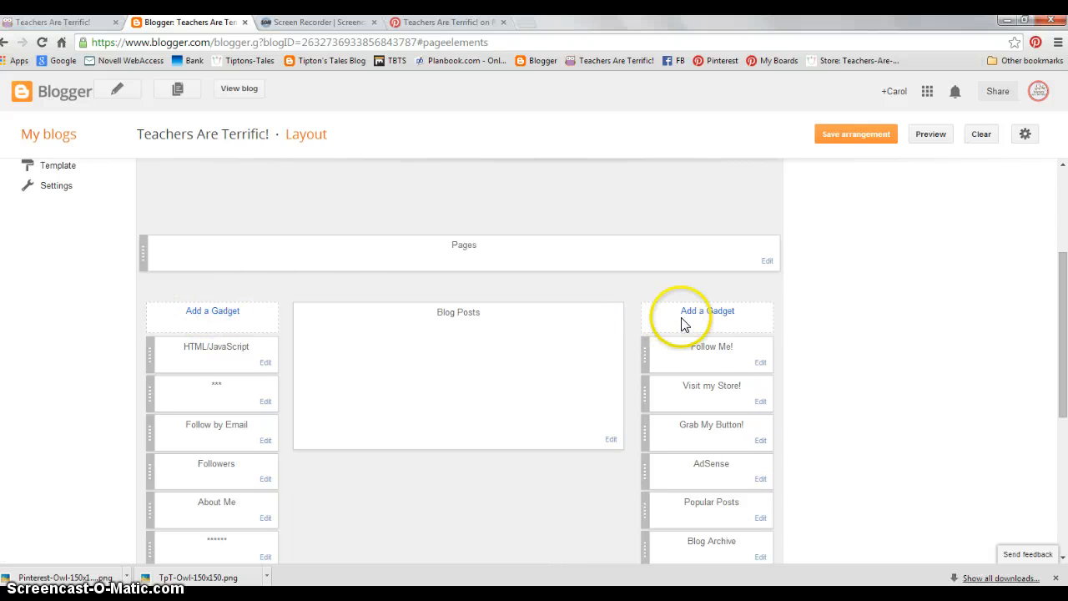
- Add an HTML/JavaScript gadget to the sidebar left of Blog Posts
left_click(195, 315)
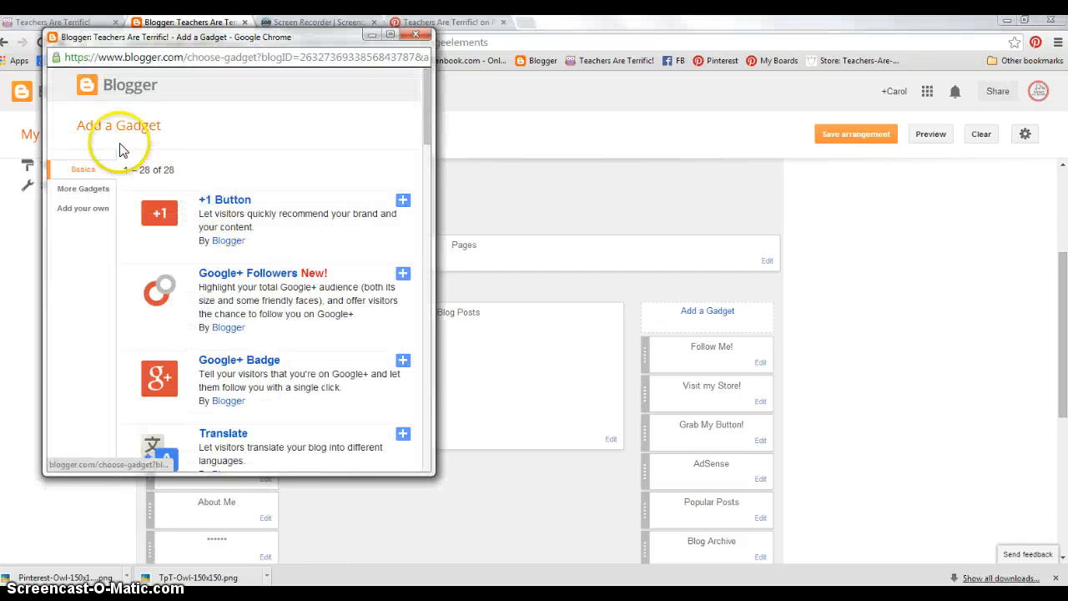
scroll(216, 208, "down", 7)
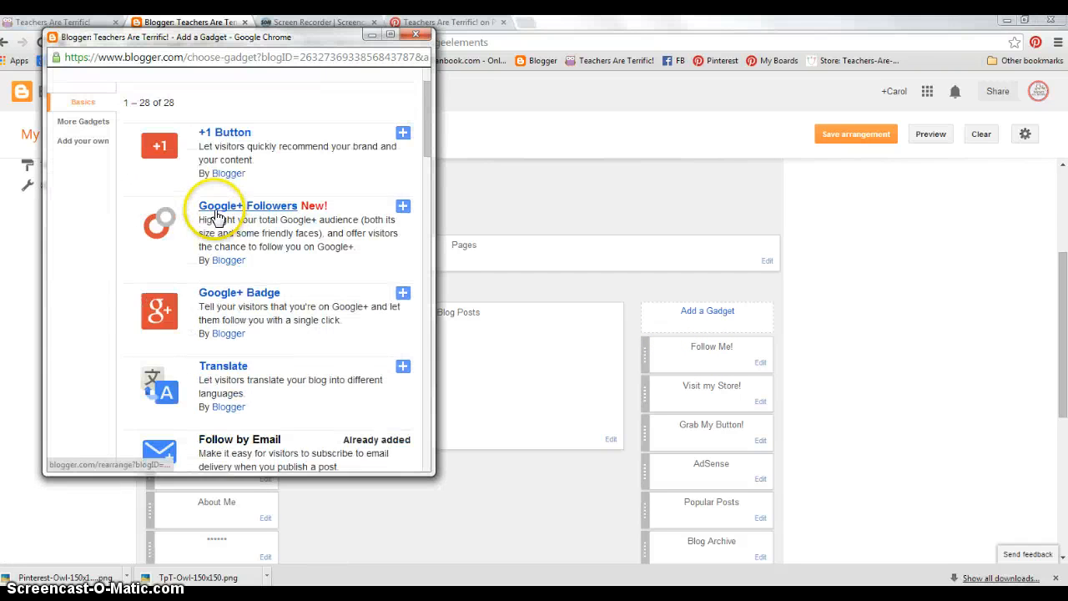
scroll(213, 212, "down", 1)
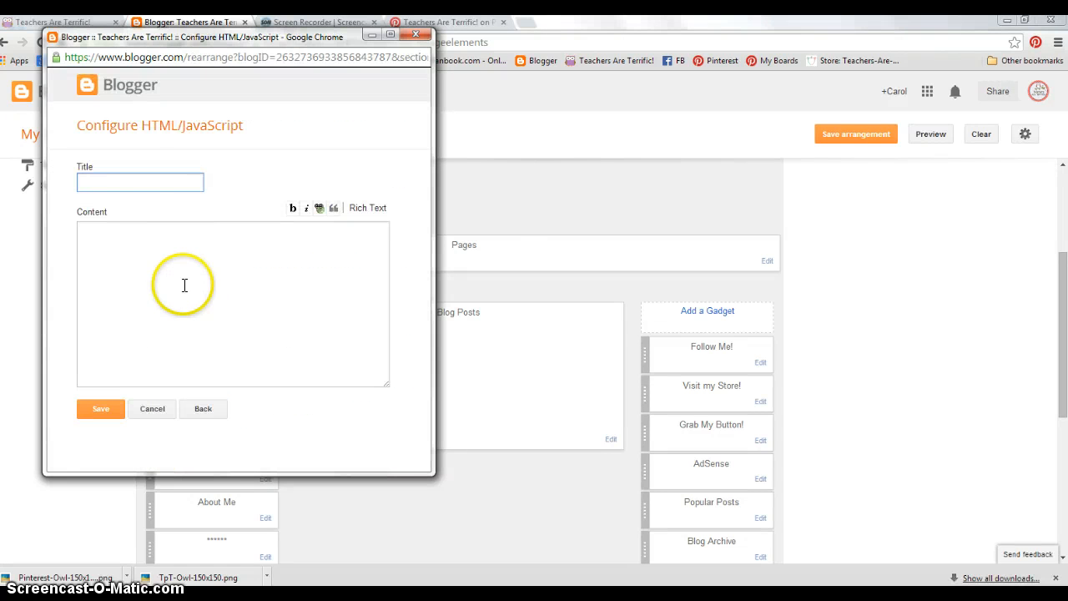
- Title the HTML/JavaScript gadget Follow and paste the copied icon HTML as its content
left_click(144, 184)
left_click(113, 181)
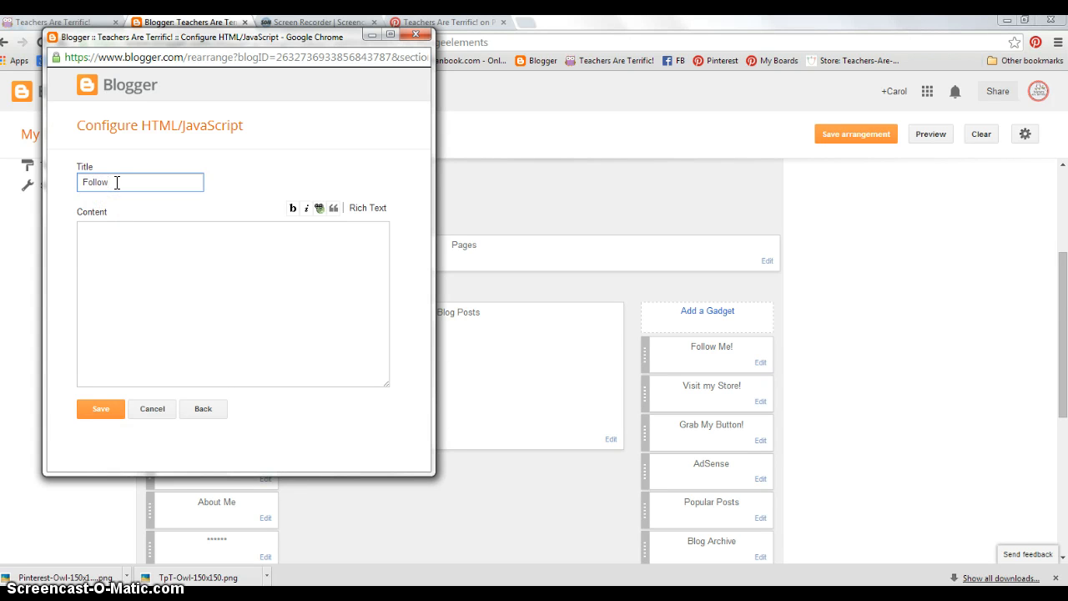
left_click(105, 252)
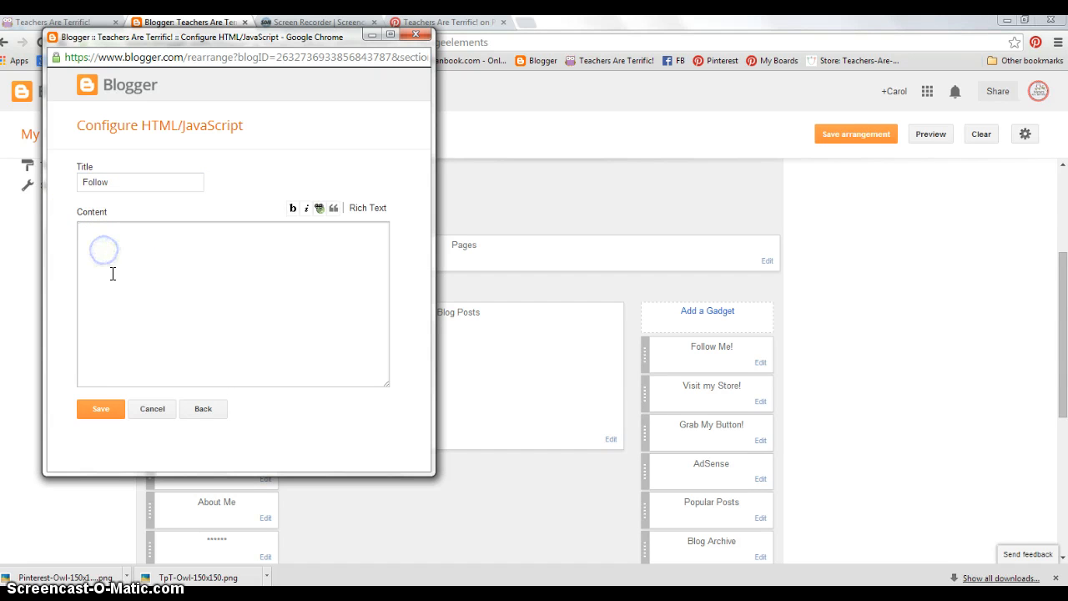
key("ctrl+v")
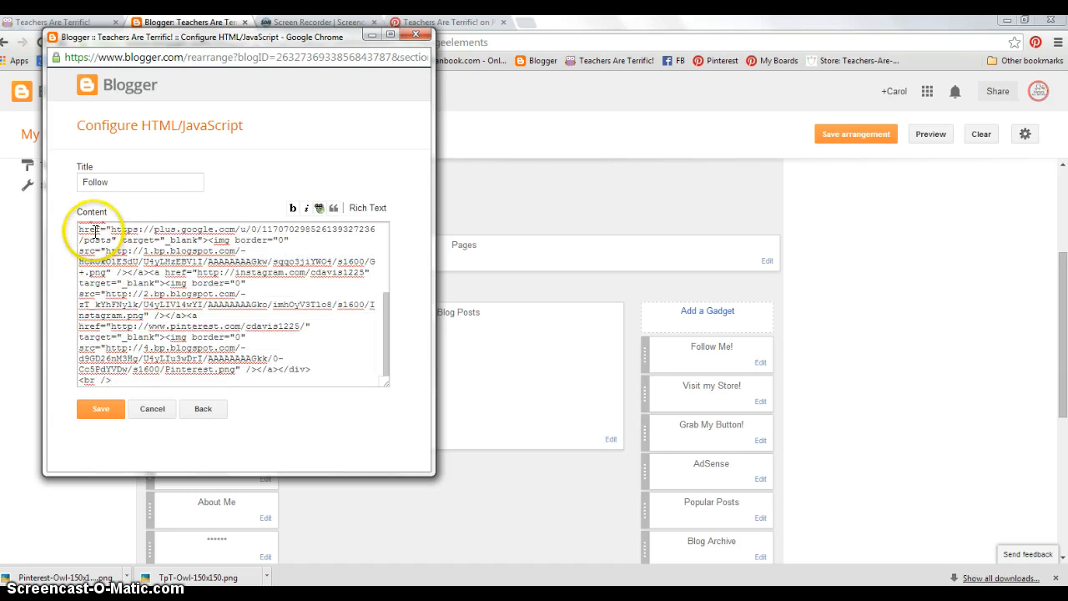
- Preview the pasted icons as rich text, then save the gadget and the layout arrangement
left_click(359, 209)
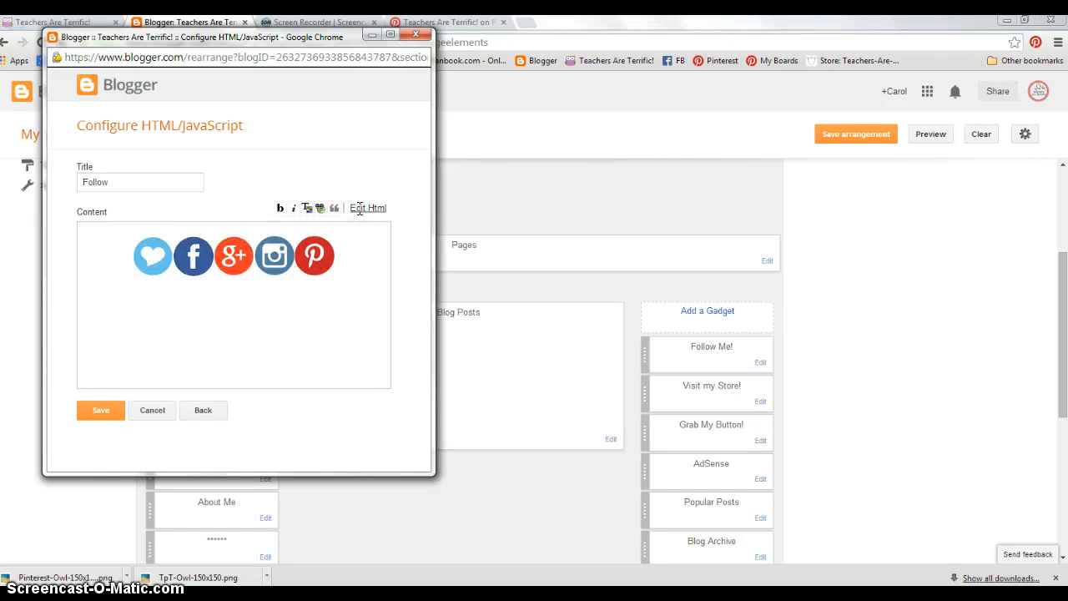
left_click(101, 410)
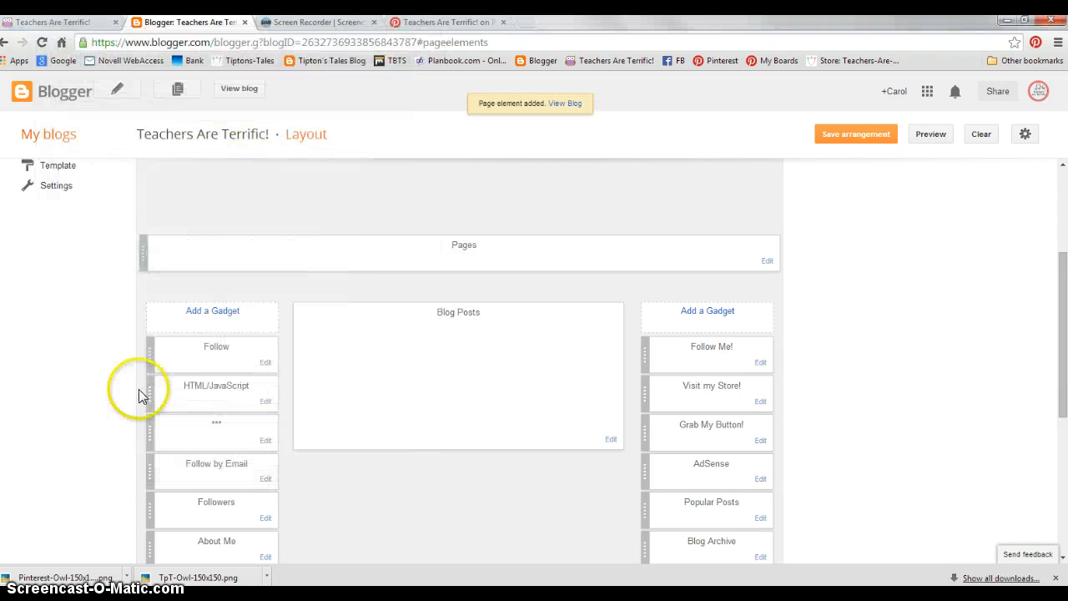
left_click(855, 136)
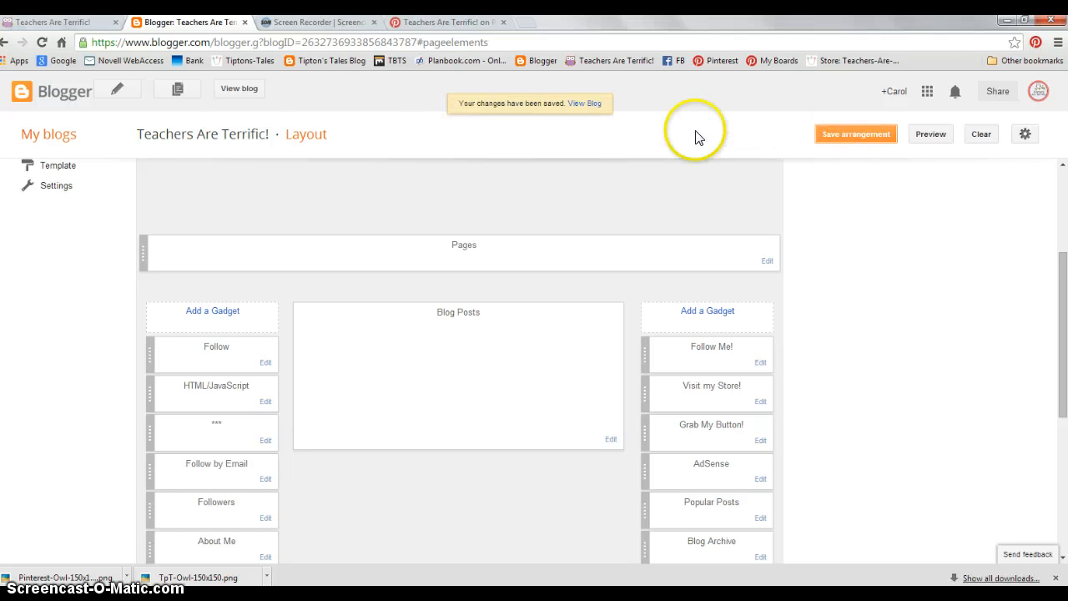
- View the blog and test the Bloglovin and Facebook icons under Follow, closing each page they open
left_click(234, 88)
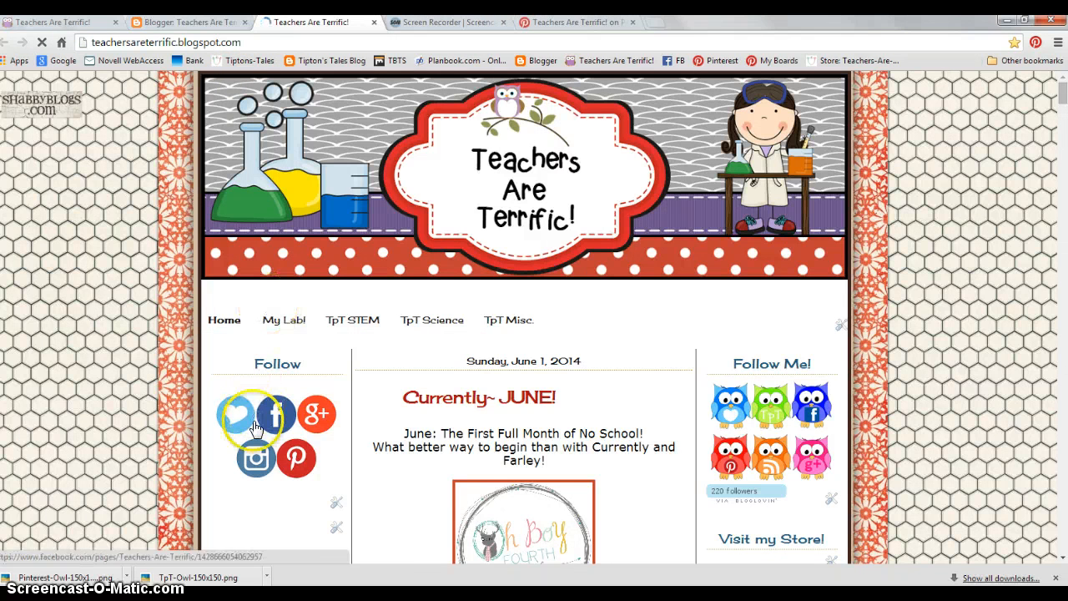
scroll(245, 433, "down", 2)
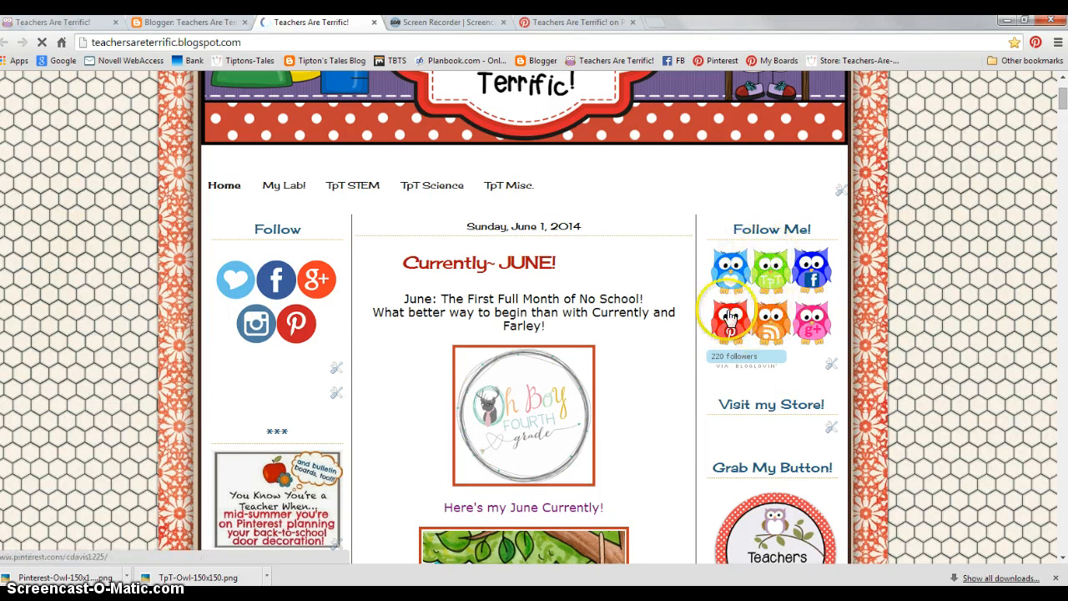
left_click(236, 282)
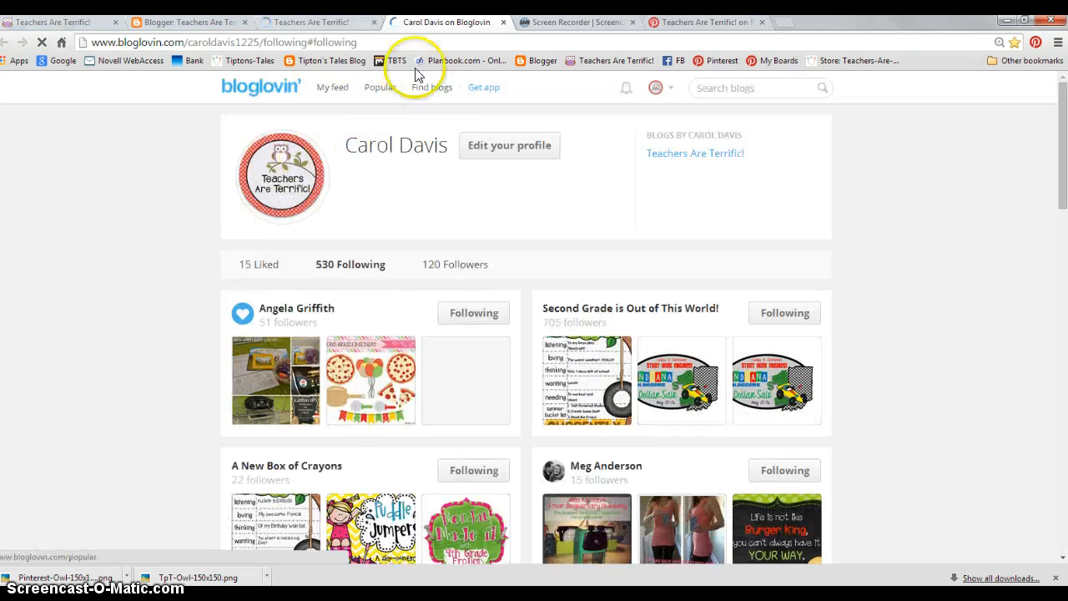
left_click(503, 23)
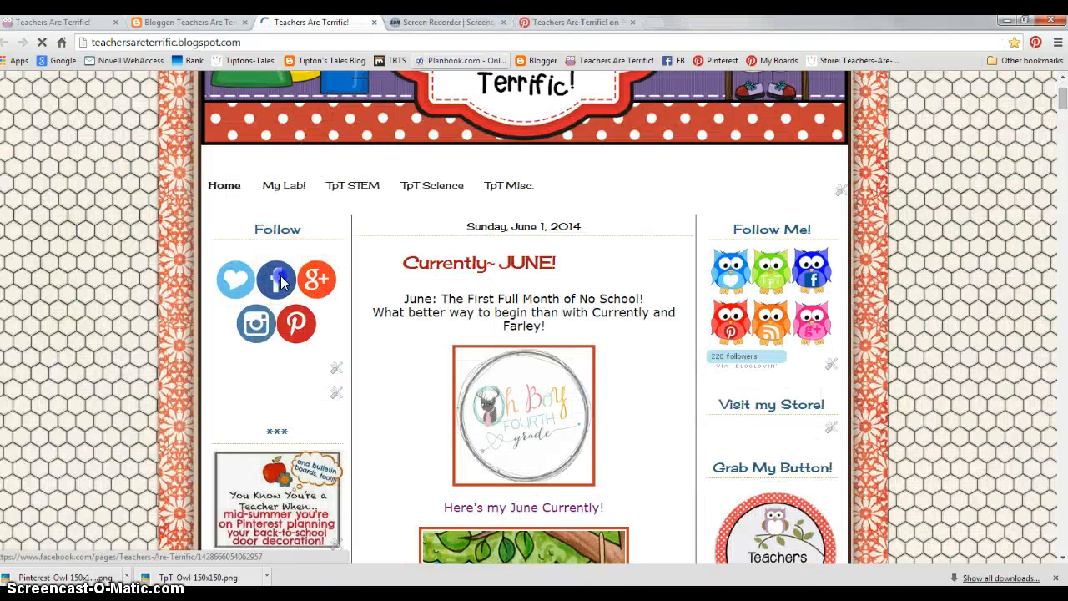
left_click(281, 275)
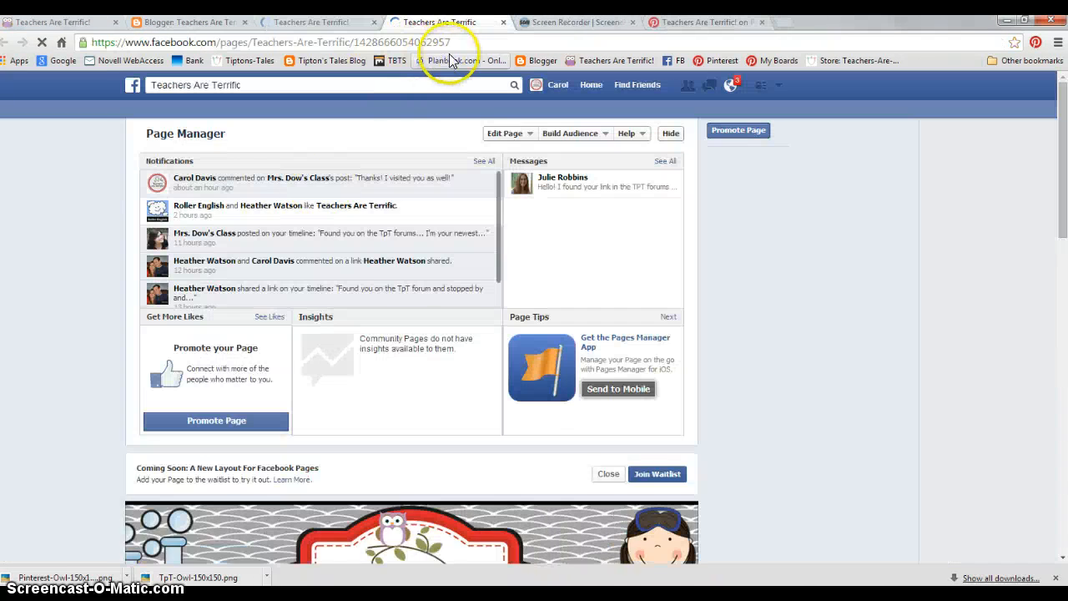
left_click(504, 23)
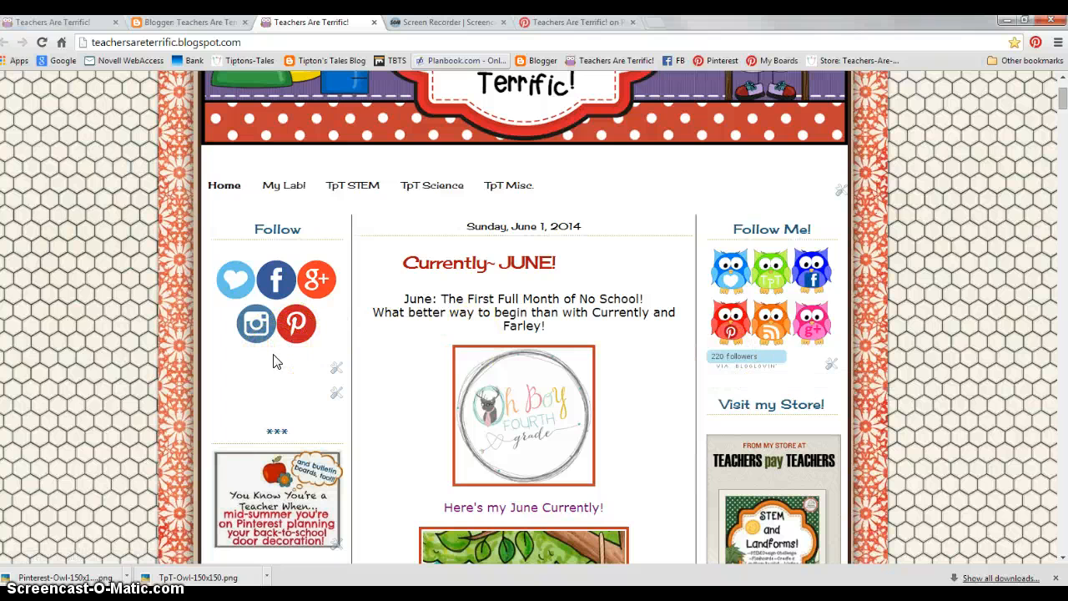
- Follow the Bloglovin icon to the site's button widgets, examine the blue follower counter's embed code, and close it
left_click(229, 284)
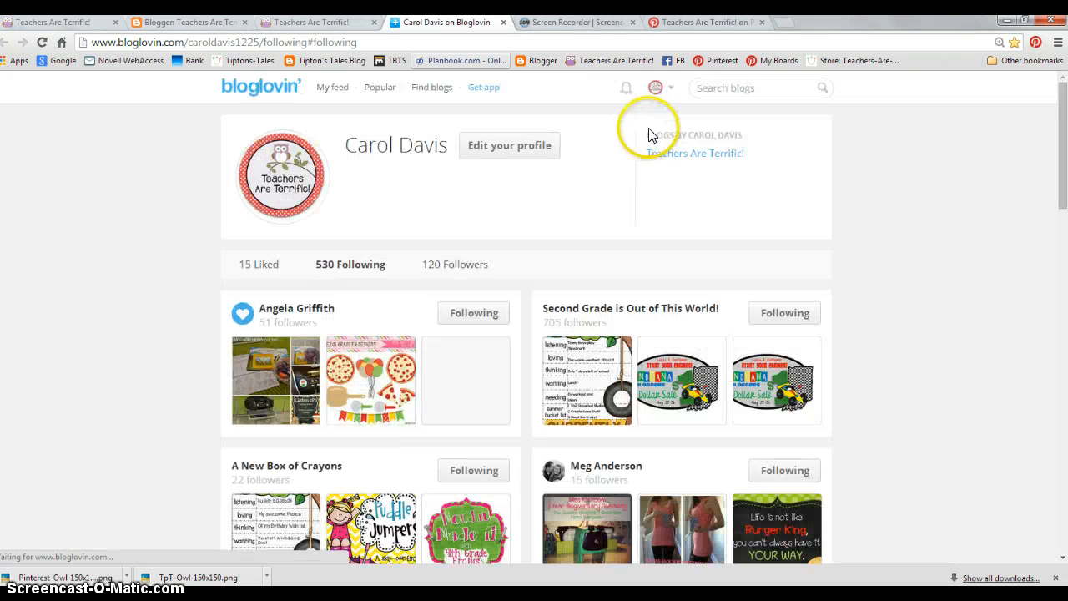
left_click(658, 88)
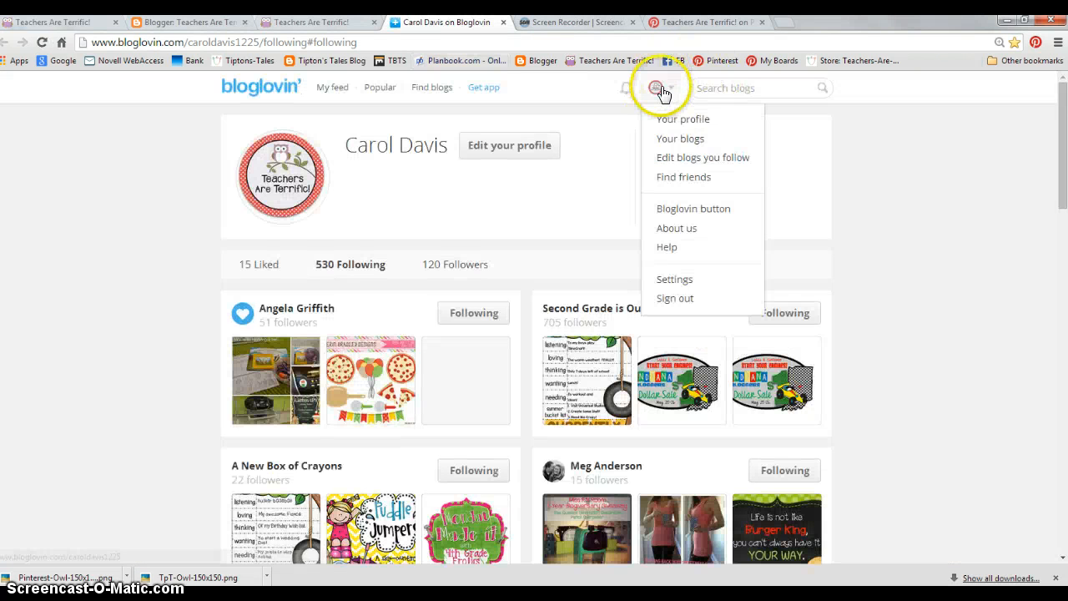
left_click(673, 209)
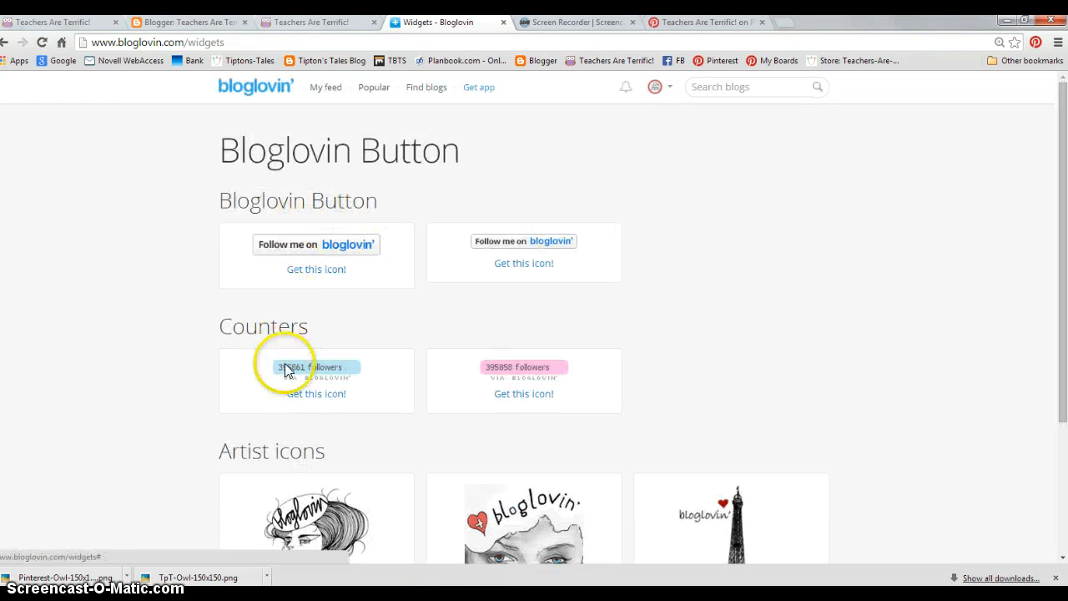
scroll(284, 346, "down", 2)
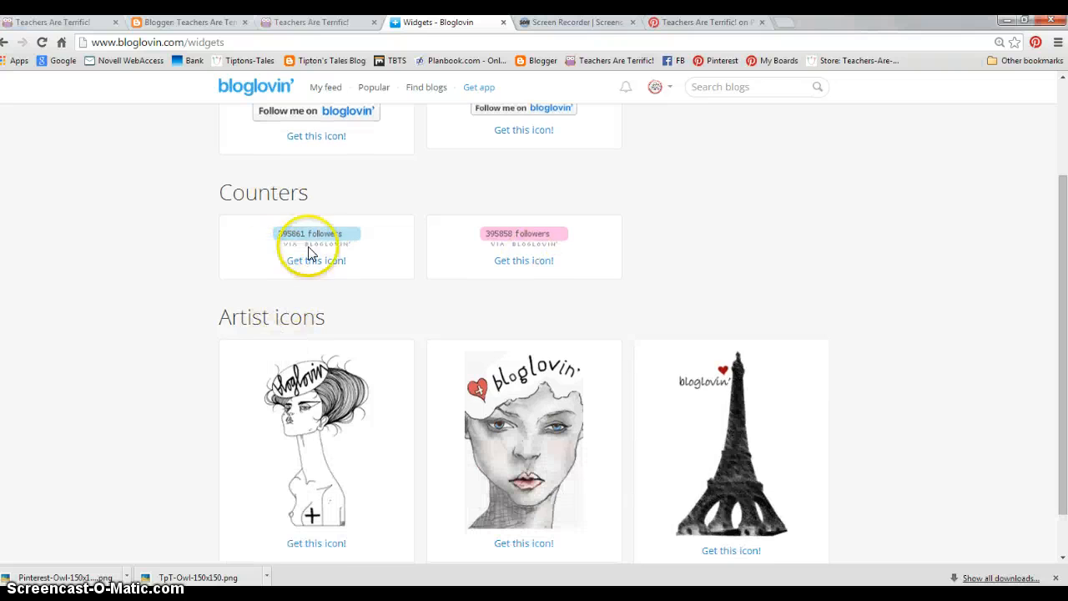
left_click(314, 262)
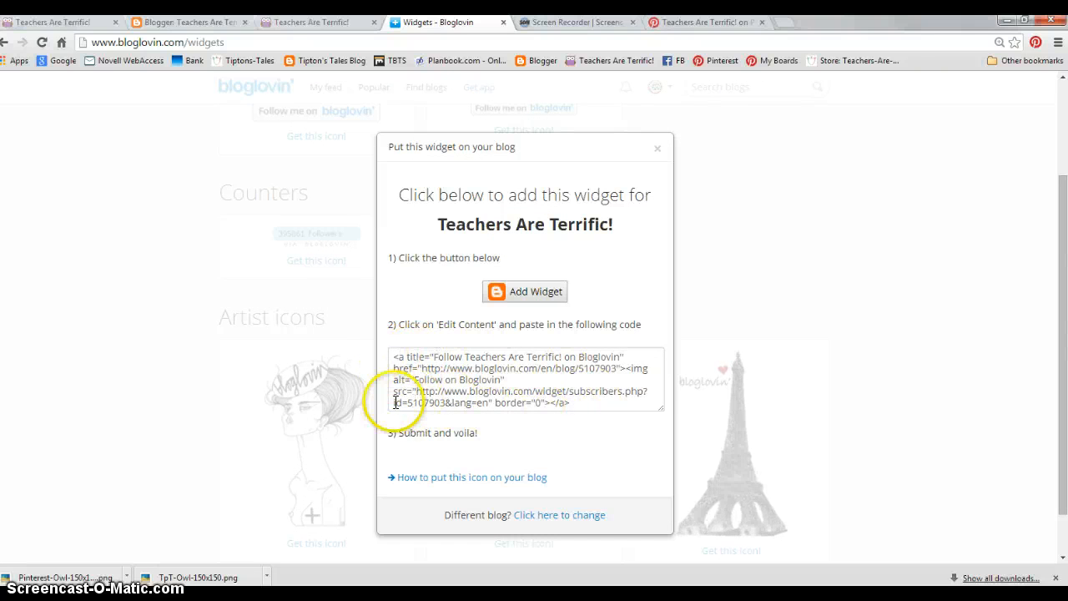
left_click(657, 148)
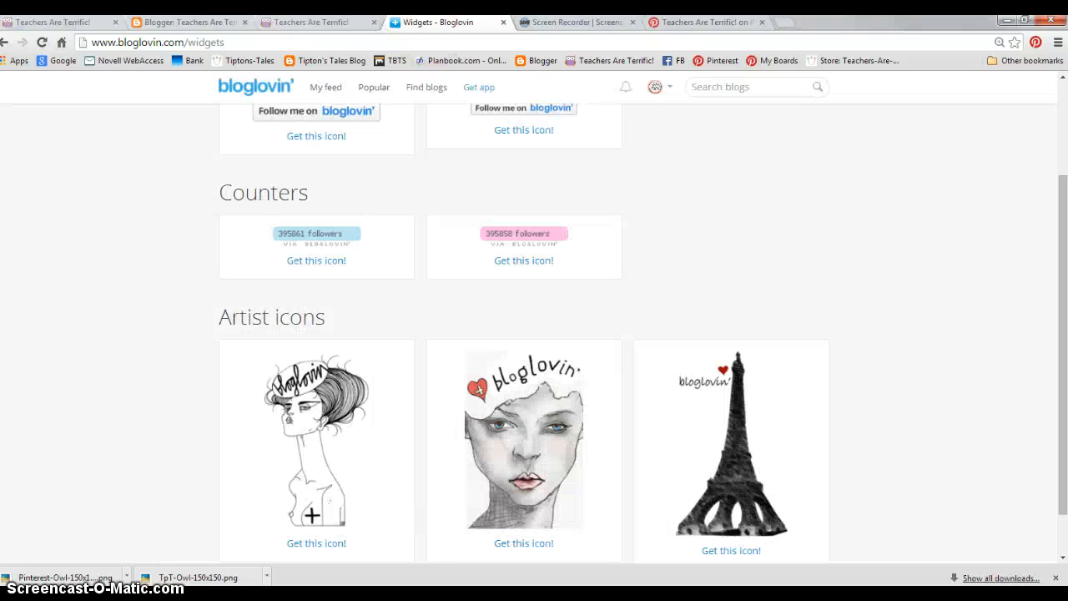
- Return to the blog, open the Follow gadget for editing, place the insertion point after its last code line, and save it
left_click(282, 24)
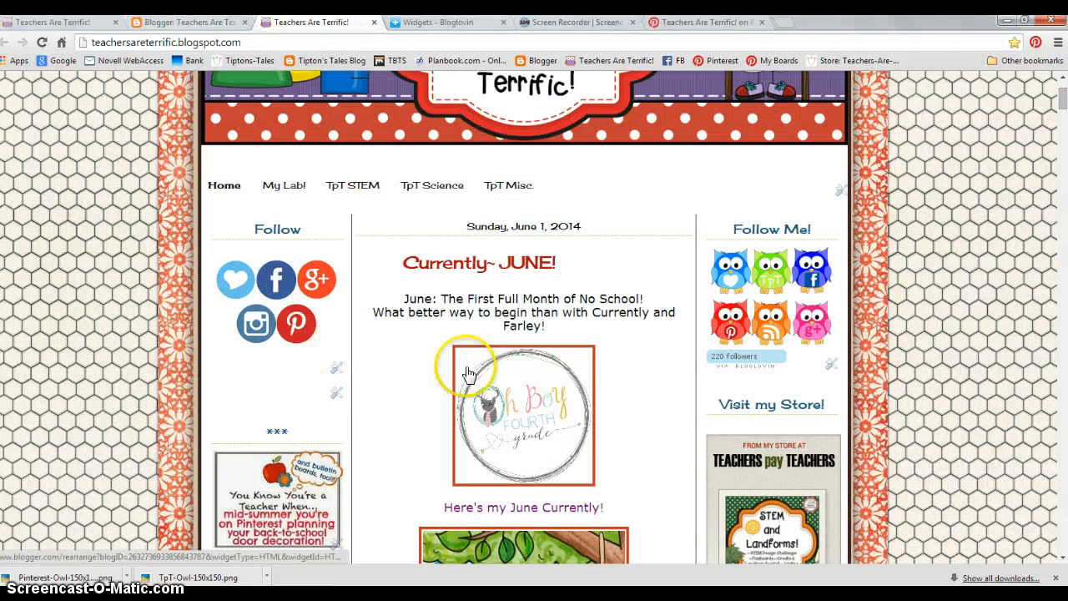
left_click(337, 371)
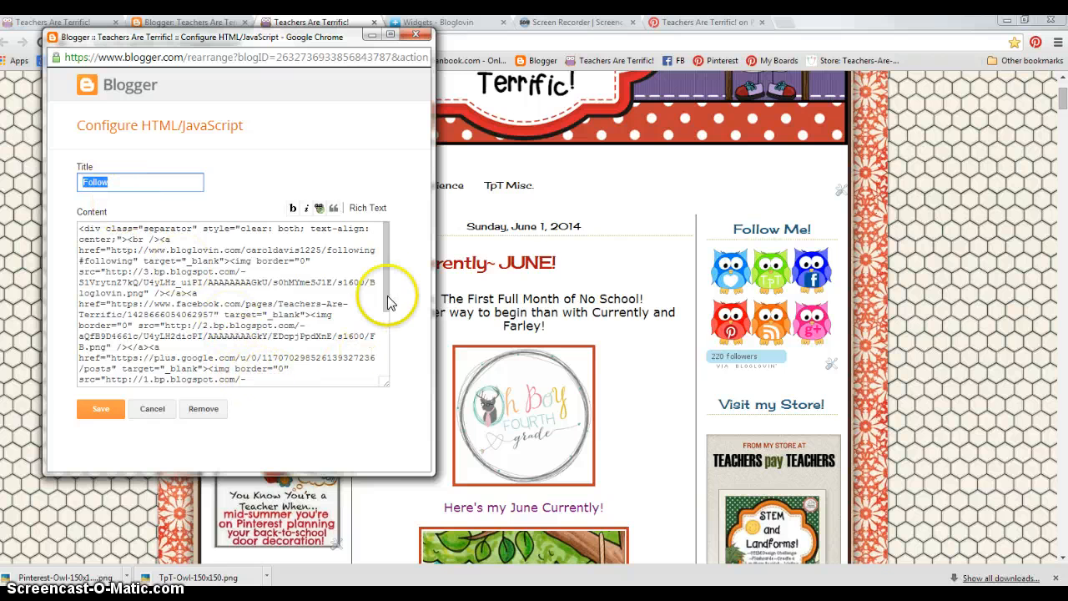
left_click_drag(389, 289, 395, 359)
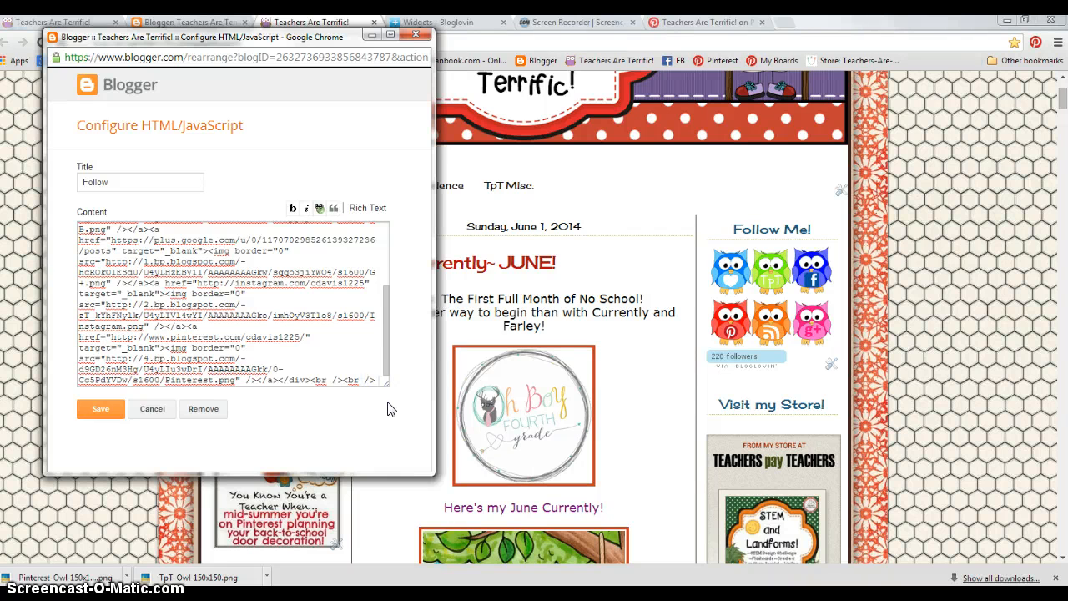
scroll(375, 401, "down", 1)
left_click(80, 380)
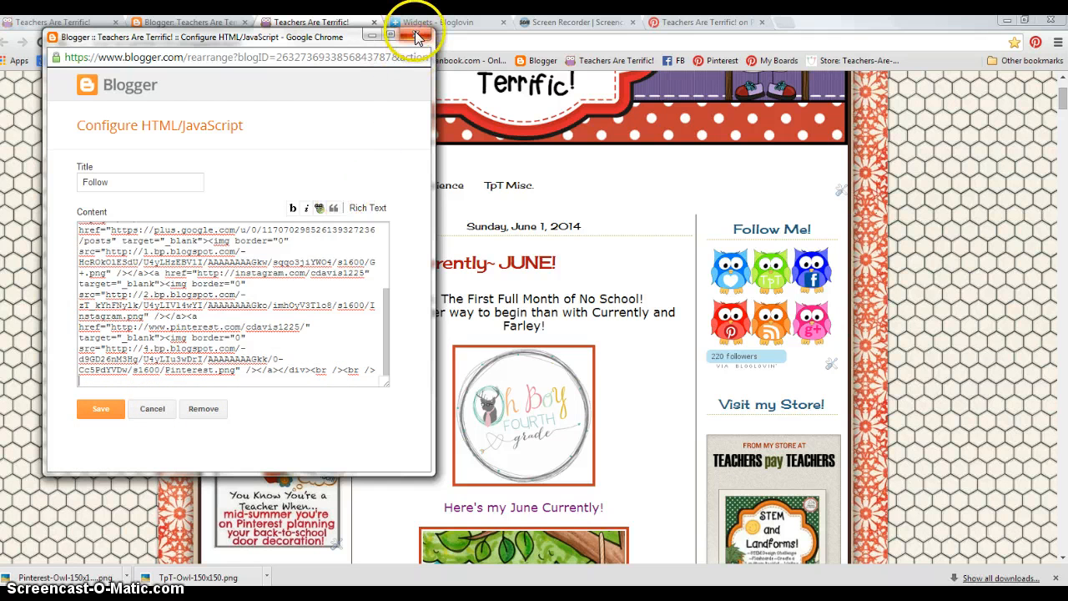
left_click(96, 408)
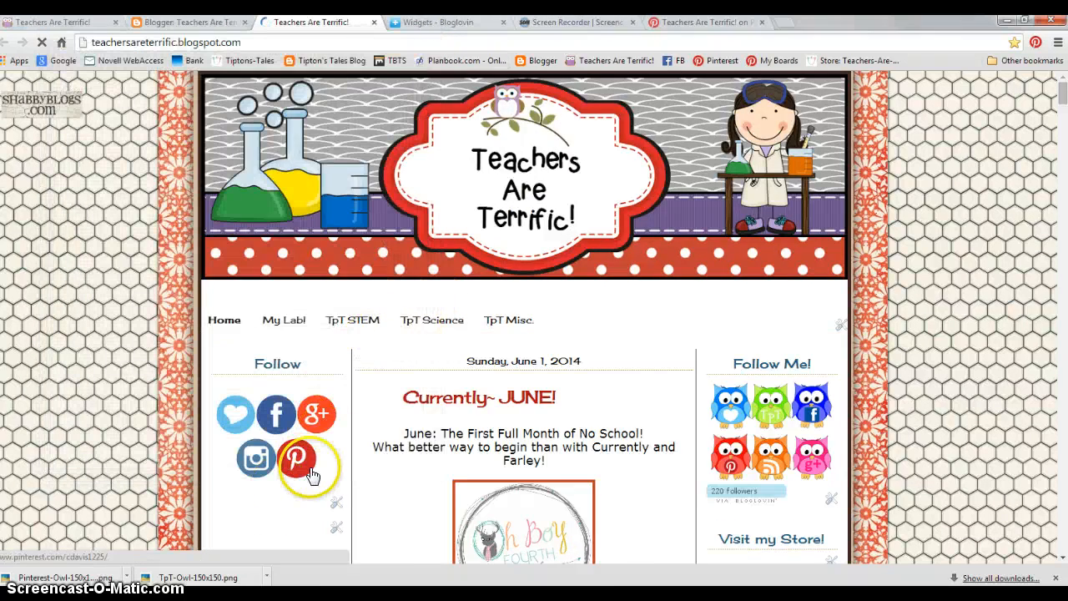
scroll(275, 492, "down", 2)
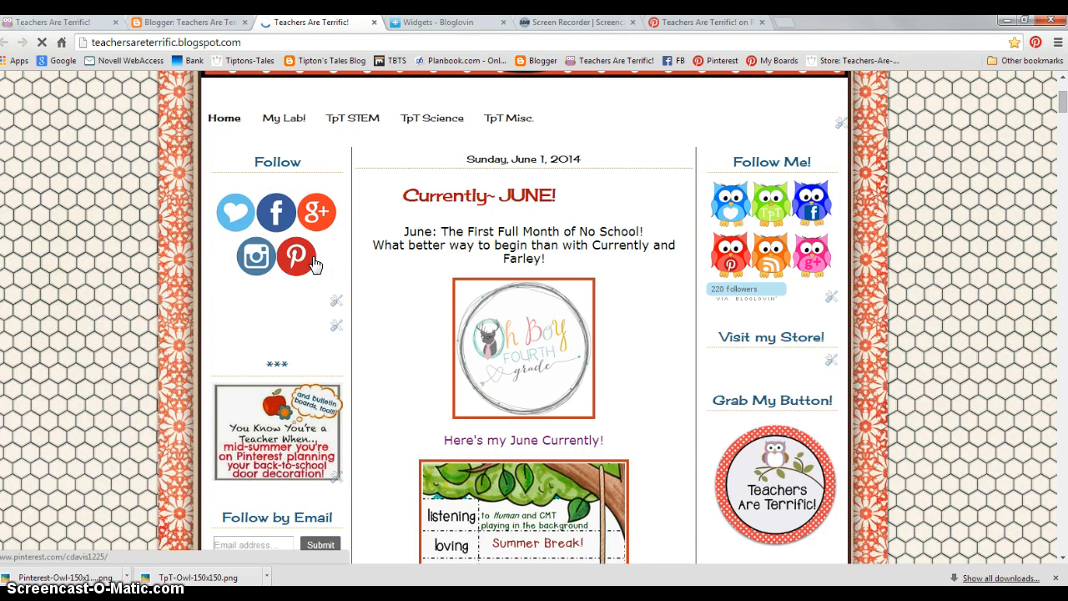
scroll(316, 264, "up", 2)
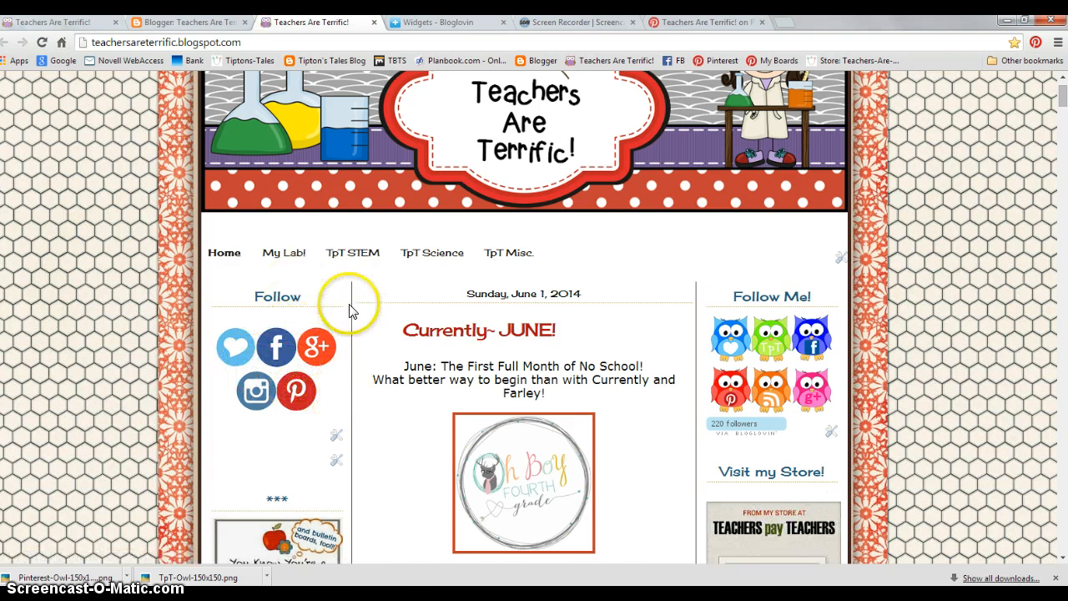
scroll(354, 308, "down", 1)
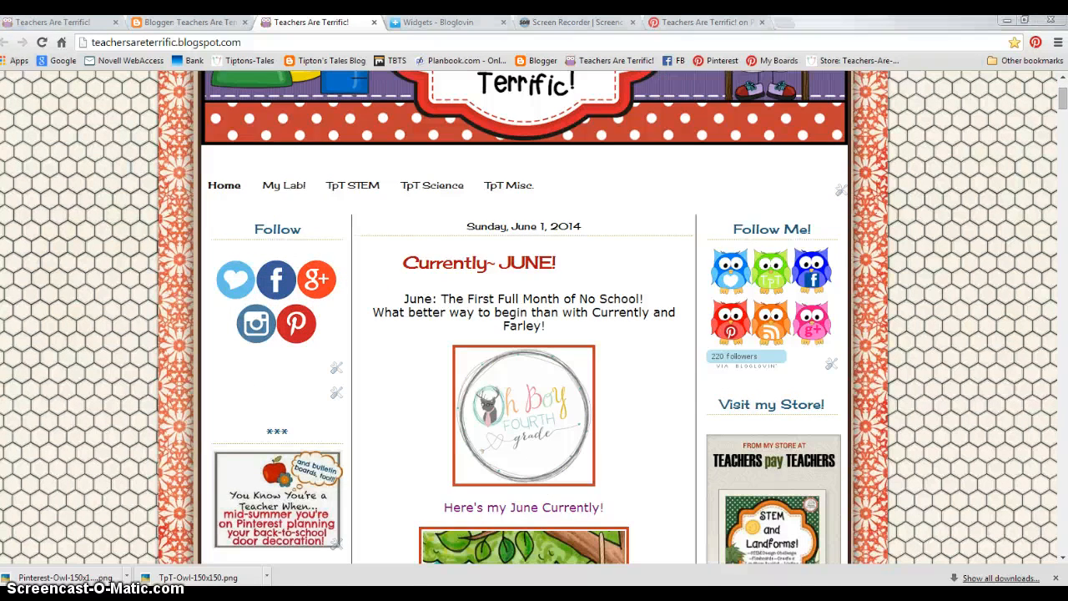